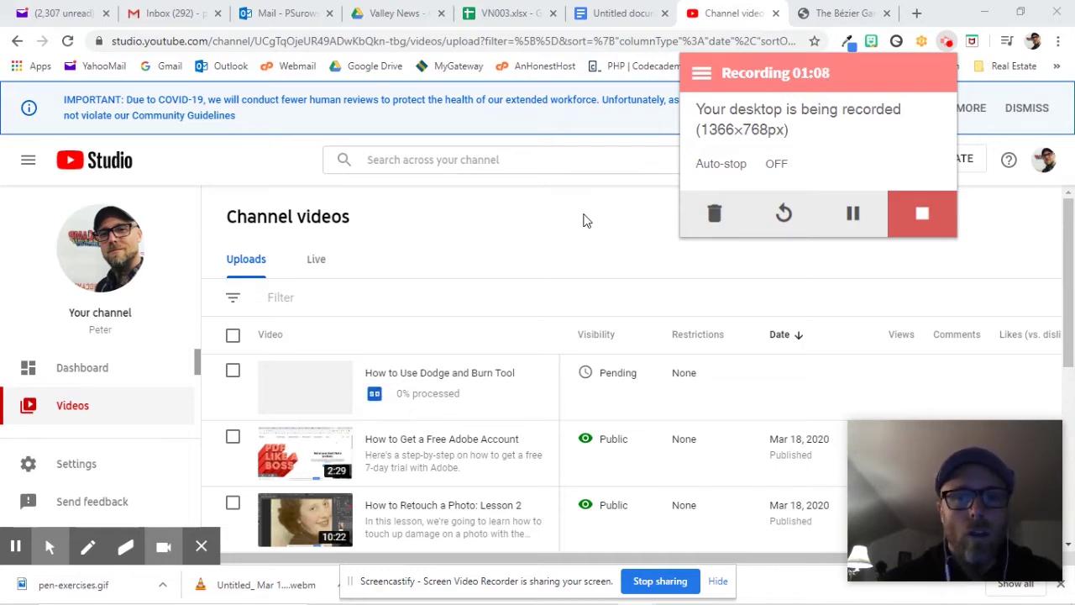
- Switch to Adobe Illustrator and create a new Letter-size document
{"action": "mouse_move", "coordinate": [881, 580]}
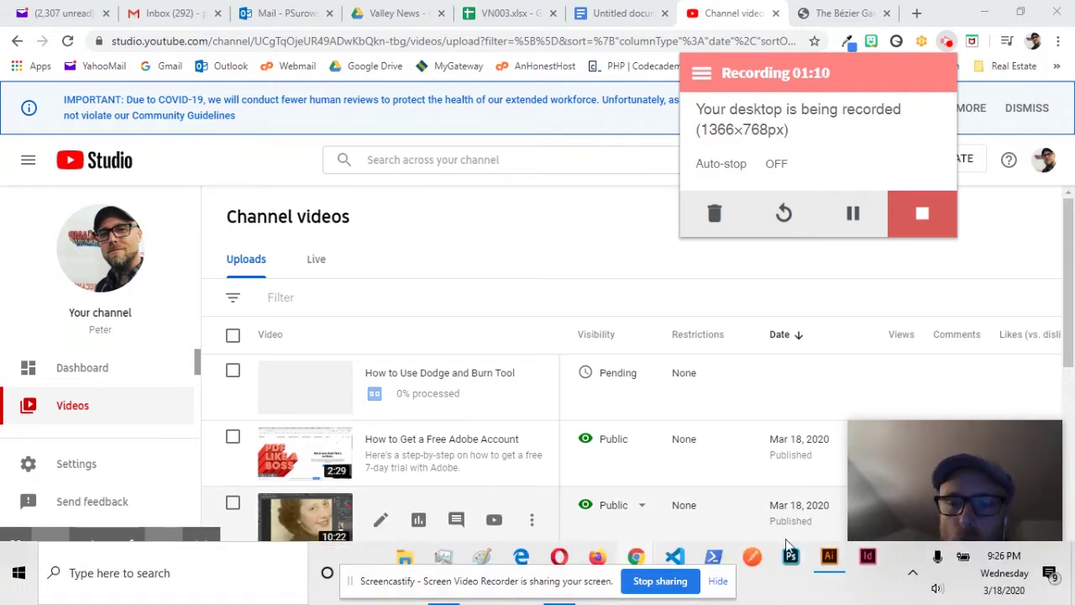
{"action": "left_click", "coordinate": [831, 558]}
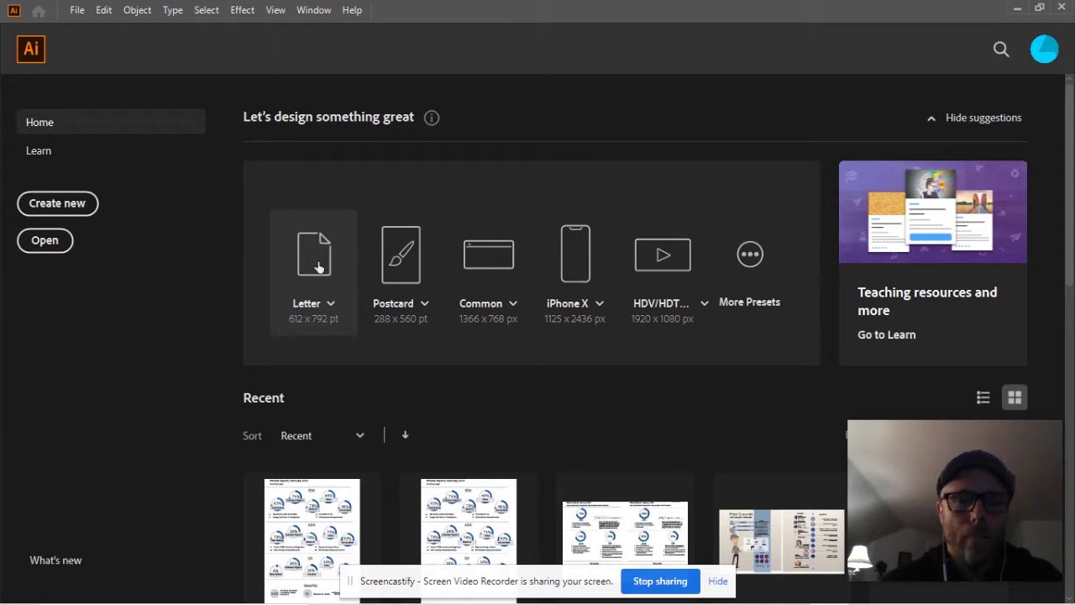
{"action": "left_click", "coordinate": [56, 208]}
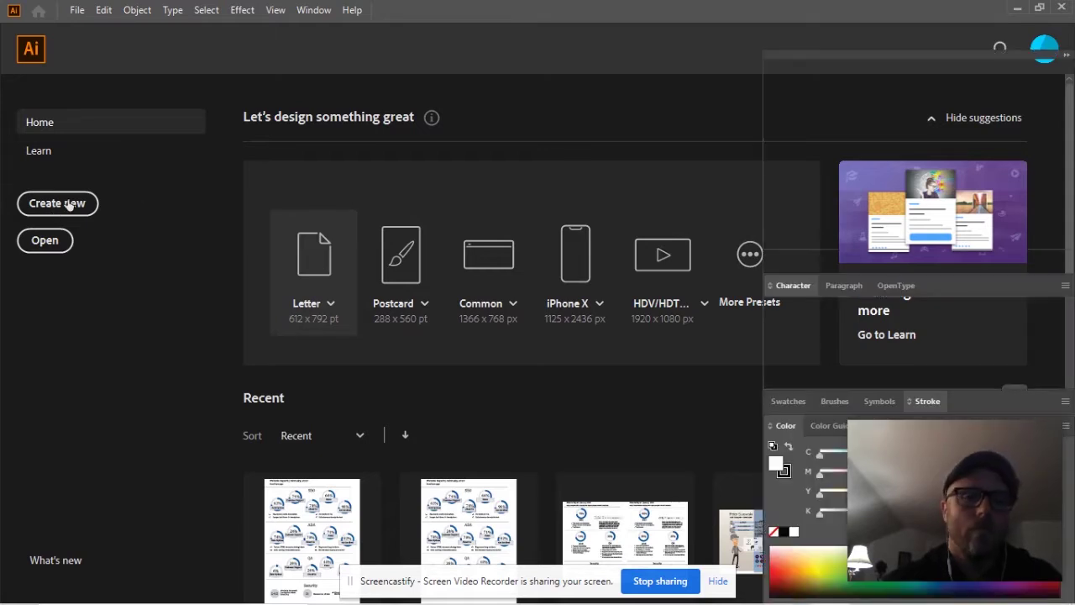
{"action": "left_click", "coordinate": [288, 246]}
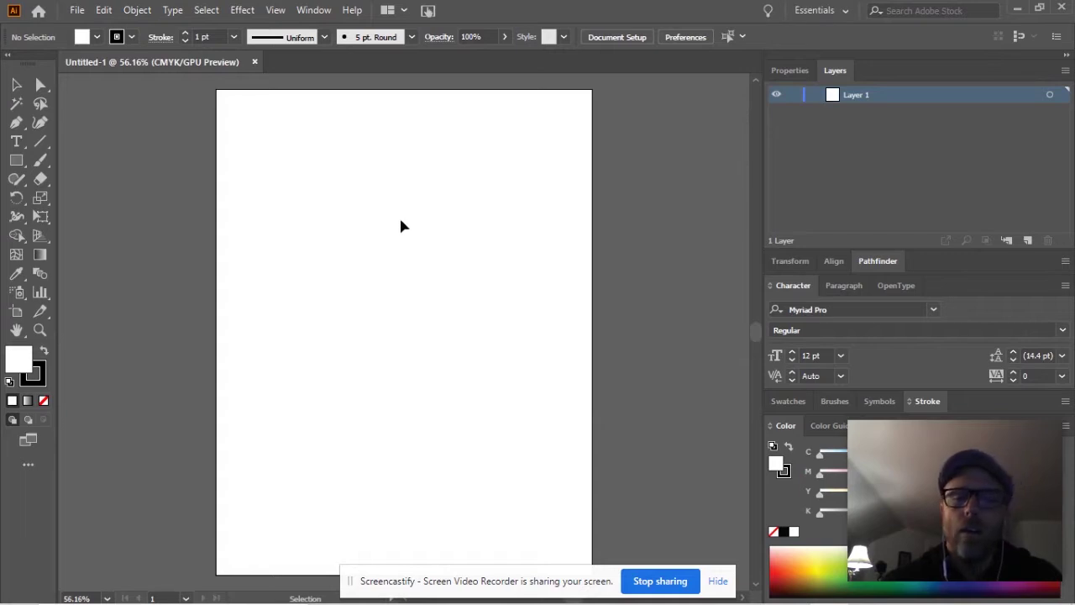
{"action": "left_click", "coordinate": [718, 580]}
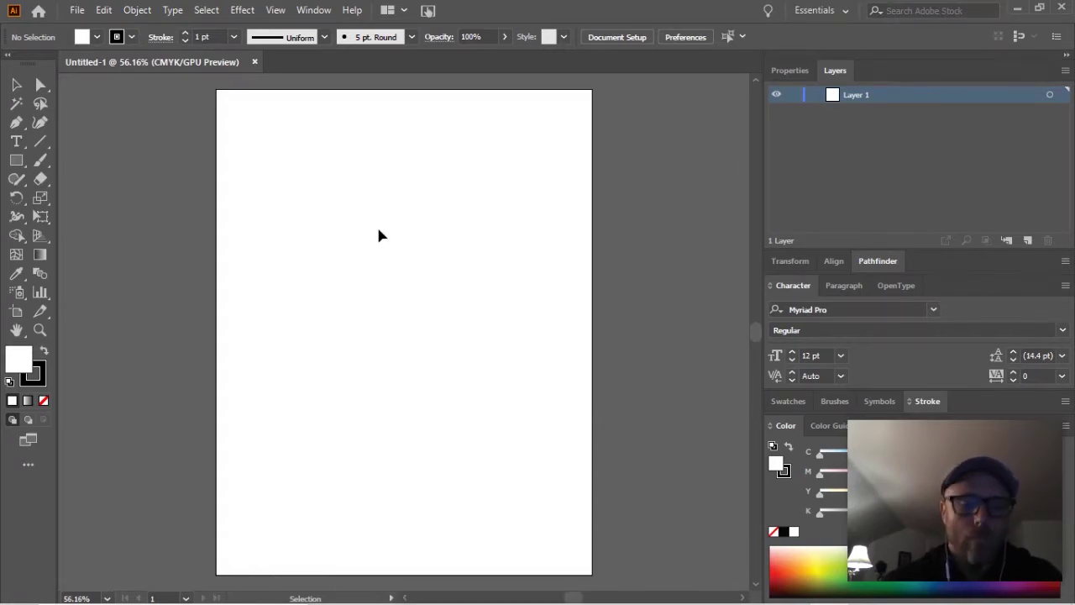
- Draw a closed, wavy freeform shape with curved segments using the Pen tool, and place a single stray anchor point below it
{"action": "key", "text": "space"}
{"action": "mouse_move", "coordinate": [350, 248]}
{"action": "left_mouse_down"}
{"action": "mouse_move", "coordinate": [456, 259]}
{"action": "mouse_move", "coordinate": [387, 247]}
{"action": "mouse_move", "coordinate": [364, 257]}
{"action": "left_mouse_up"}
{"action": "scroll", "coordinate": [361, 257], "scroll_direction": "down", "scroll_amount": 1}
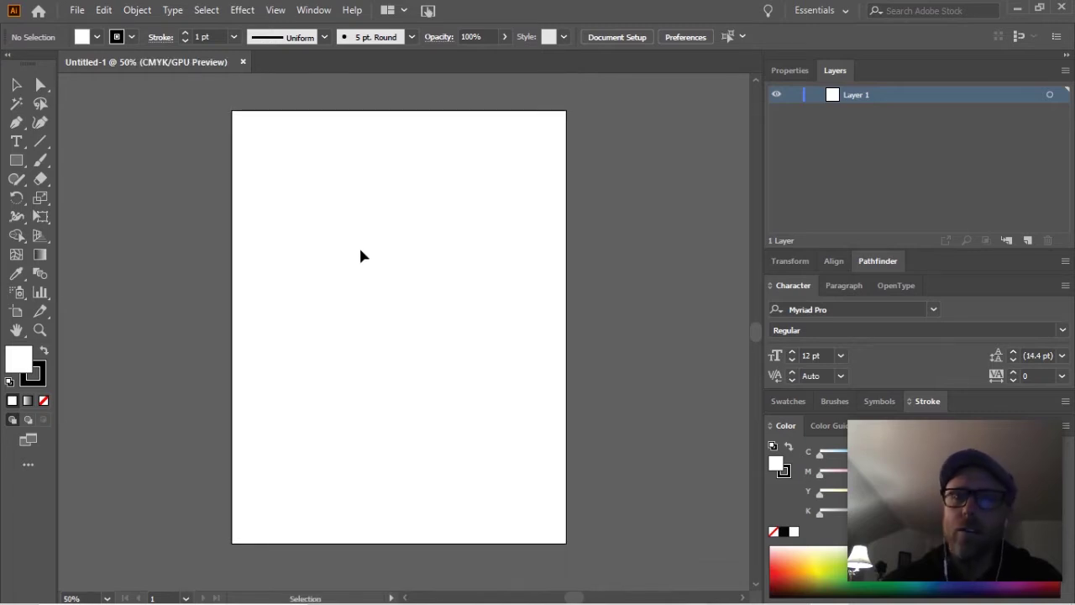
{"action": "scroll", "coordinate": [361, 256], "scroll_direction": "up", "scroll_amount": 2}
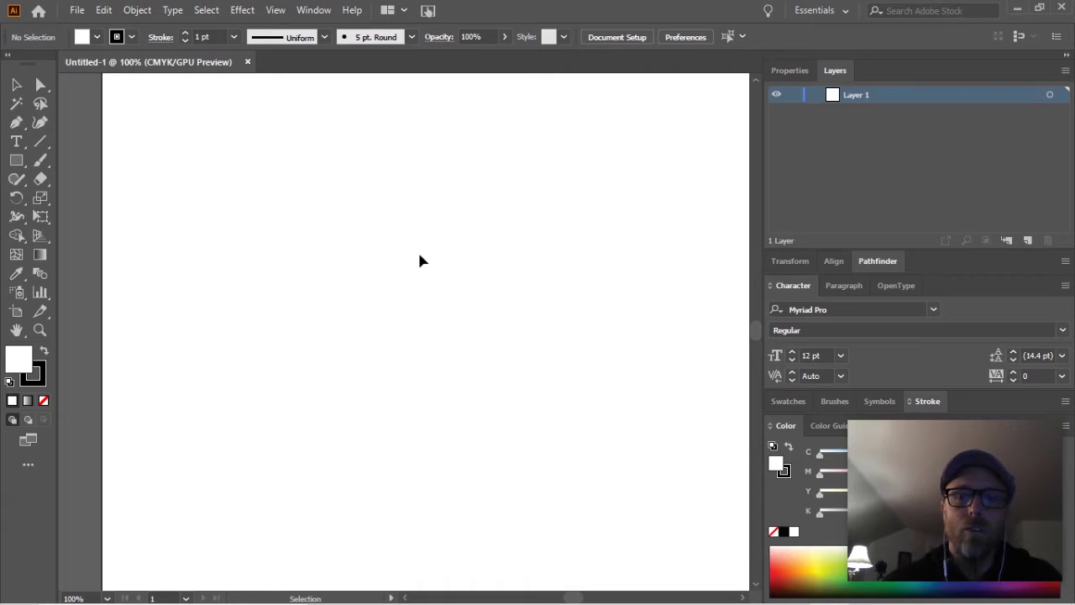
{"action": "scroll", "coordinate": [416, 262], "scroll_direction": "right", "scroll_amount": 2}
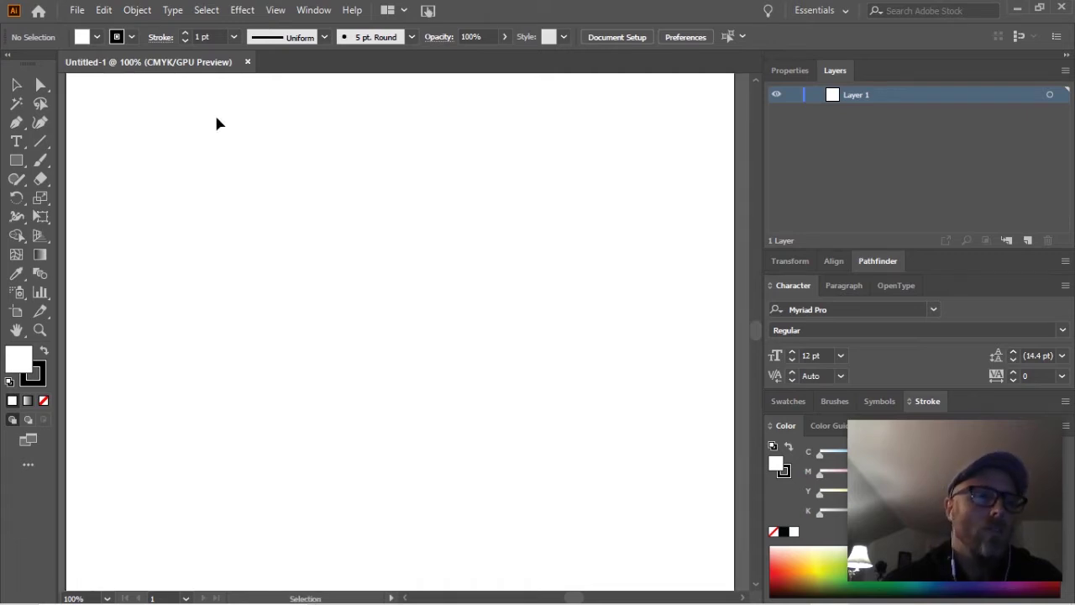
{"action": "left_click", "coordinate": [16, 123]}
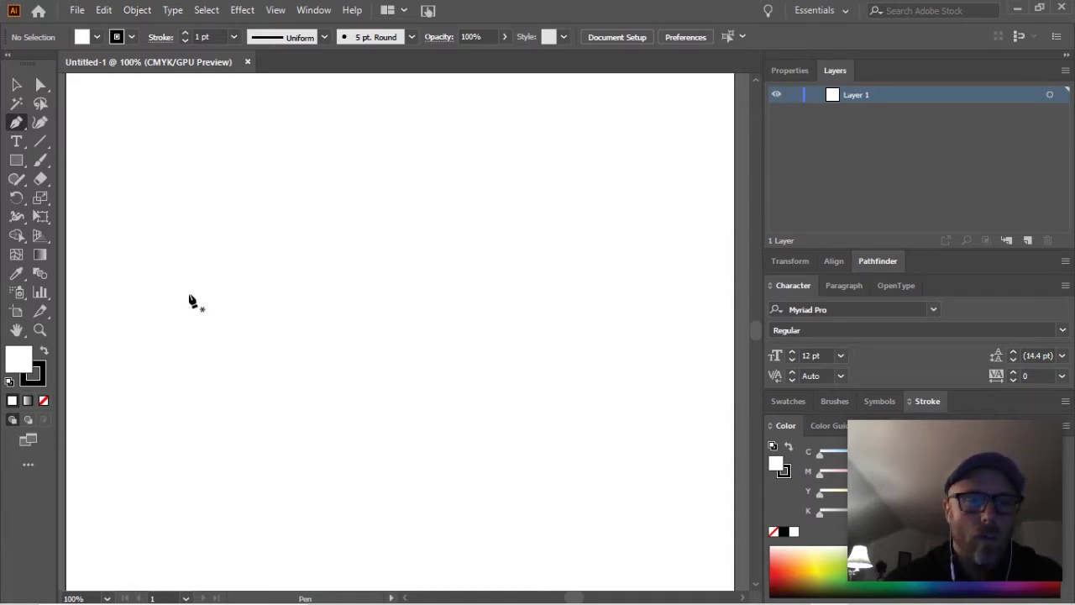
{"action": "left_click_drag", "start_coordinate": [191, 284], "coordinate": [224, 162]}
{"action": "left_click", "coordinate": [372, 191]}
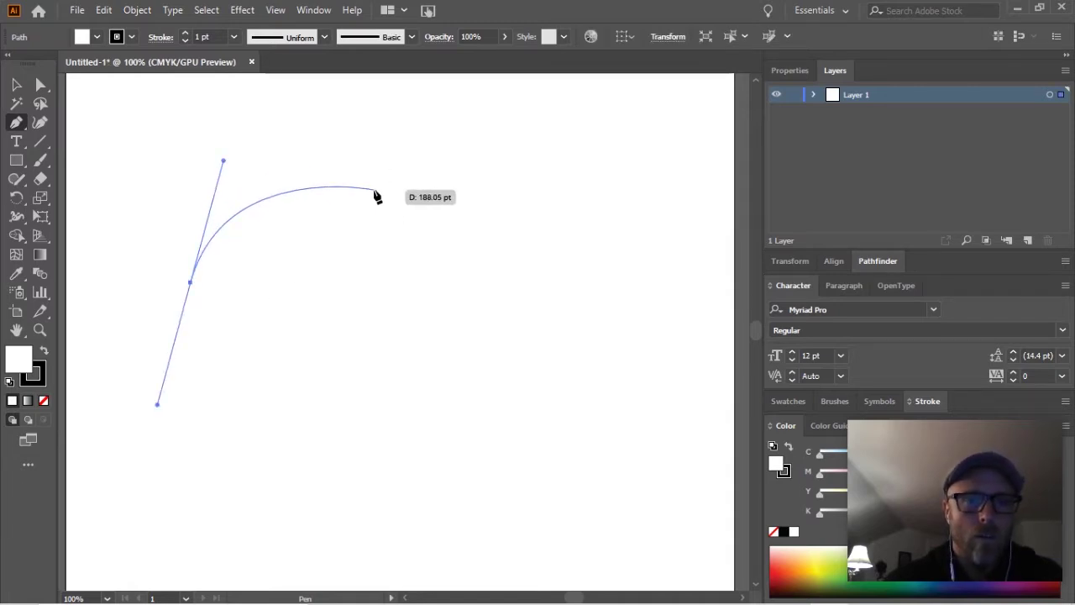
{"action": "left_click_drag", "start_coordinate": [379, 200], "coordinate": [447, 279]}
{"action": "left_click_drag", "start_coordinate": [495, 192], "coordinate": [530, 134]}
{"action": "left_click_drag", "start_coordinate": [570, 388], "coordinate": [305, 487]}
{"action": "left_click_drag", "start_coordinate": [388, 313], "coordinate": [366, 228]}
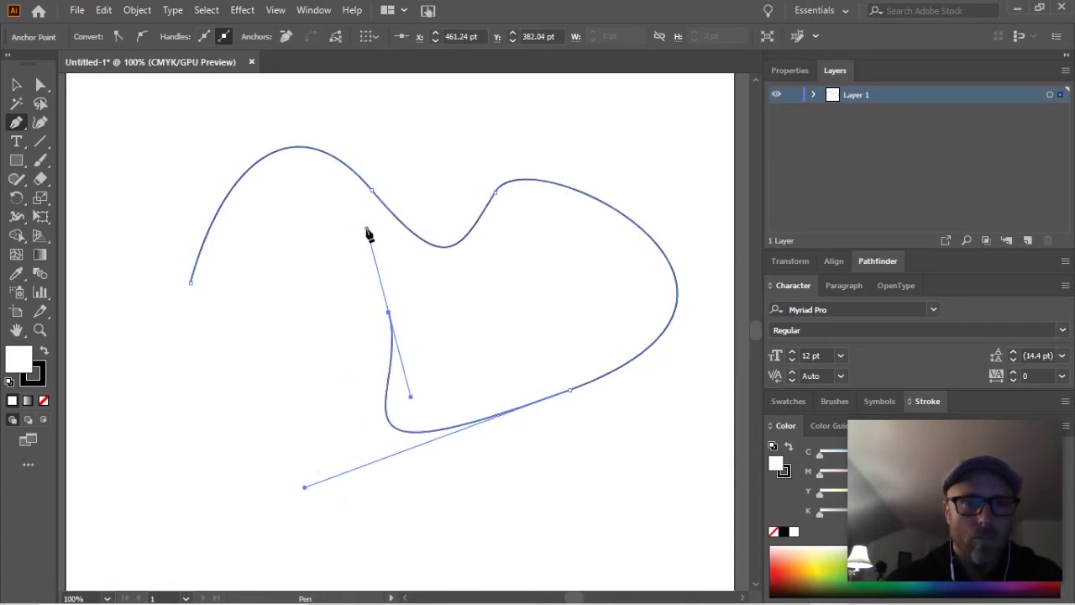
{"action": "left_click_drag", "start_coordinate": [193, 283], "coordinate": [169, 136]}
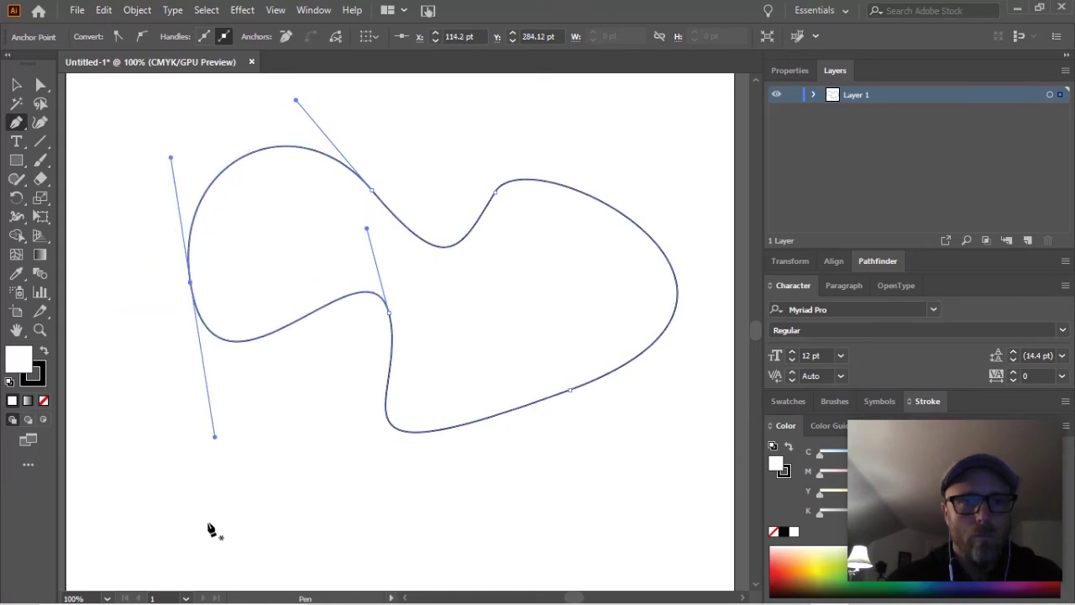
{"action": "left_click_drag", "start_coordinate": [346, 494], "coordinate": [369, 477]}
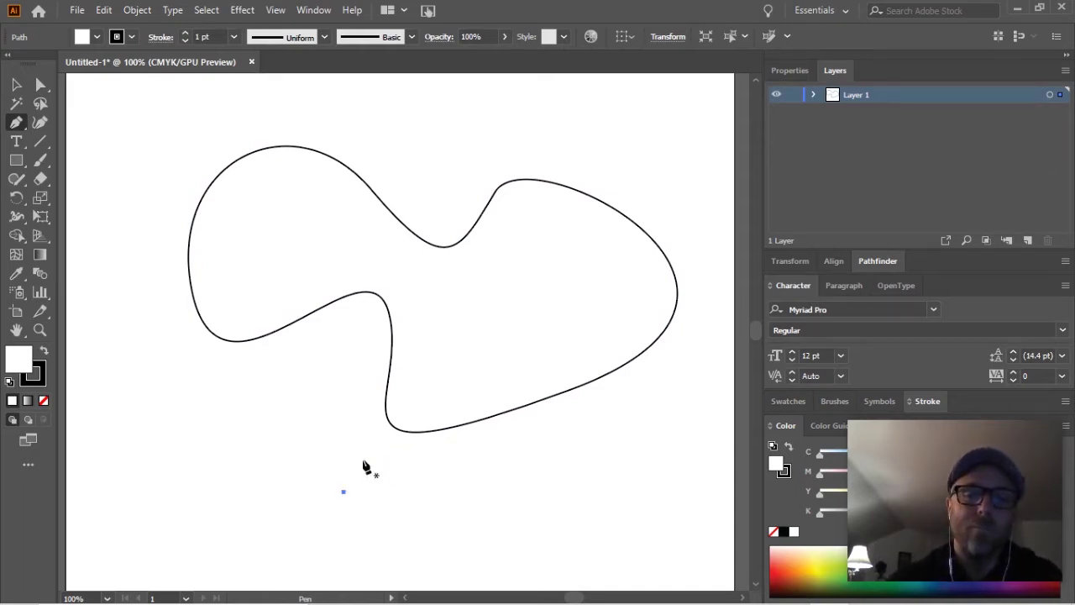
- Switch to Chrome, show The Bézier Game page and place the points of its opening exercise
{"action": "mouse_move", "coordinate": [638, 596]}
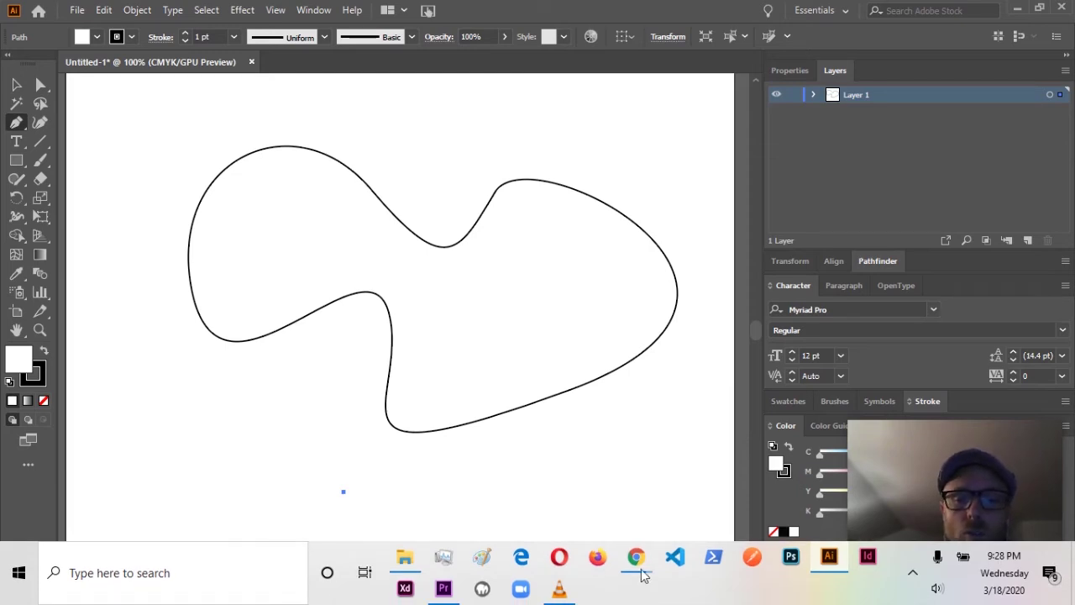
{"action": "mouse_move", "coordinate": [637, 563]}
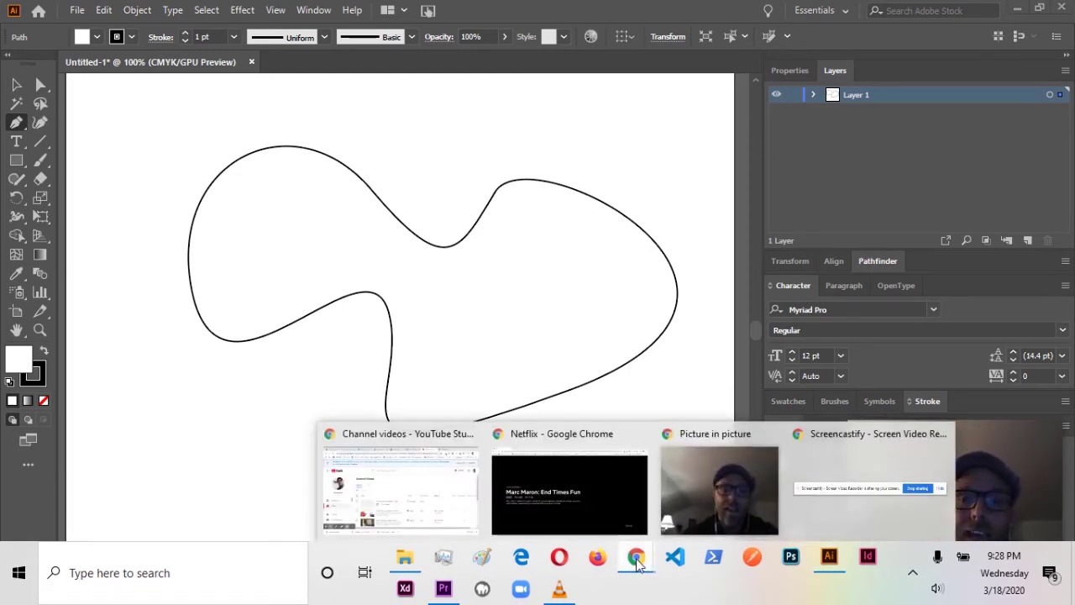
{"action": "mouse_move", "coordinate": [715, 506]}
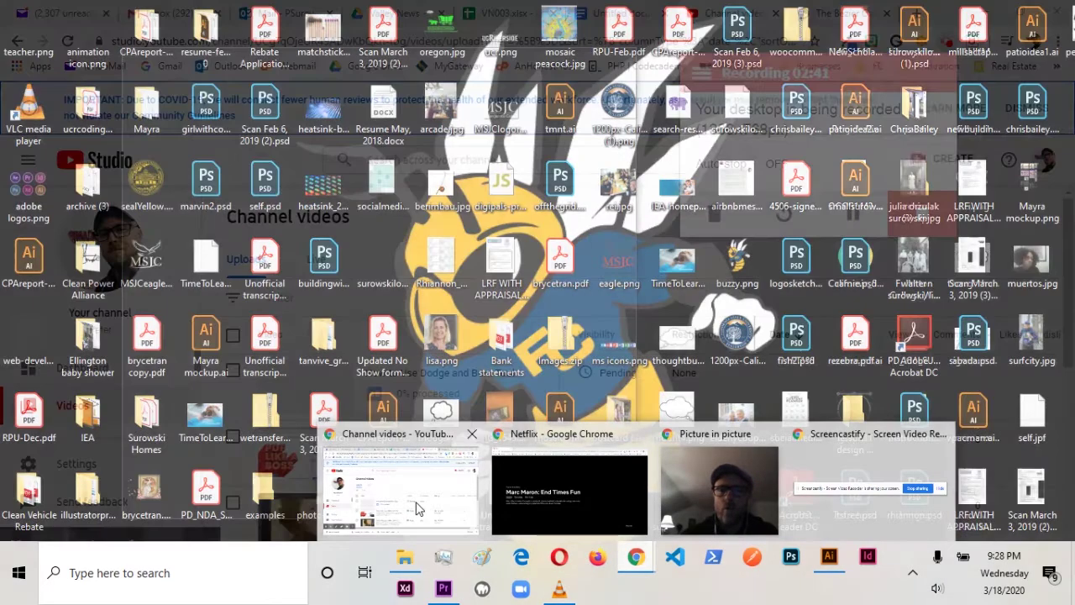
{"action": "left_click", "coordinate": [403, 496]}
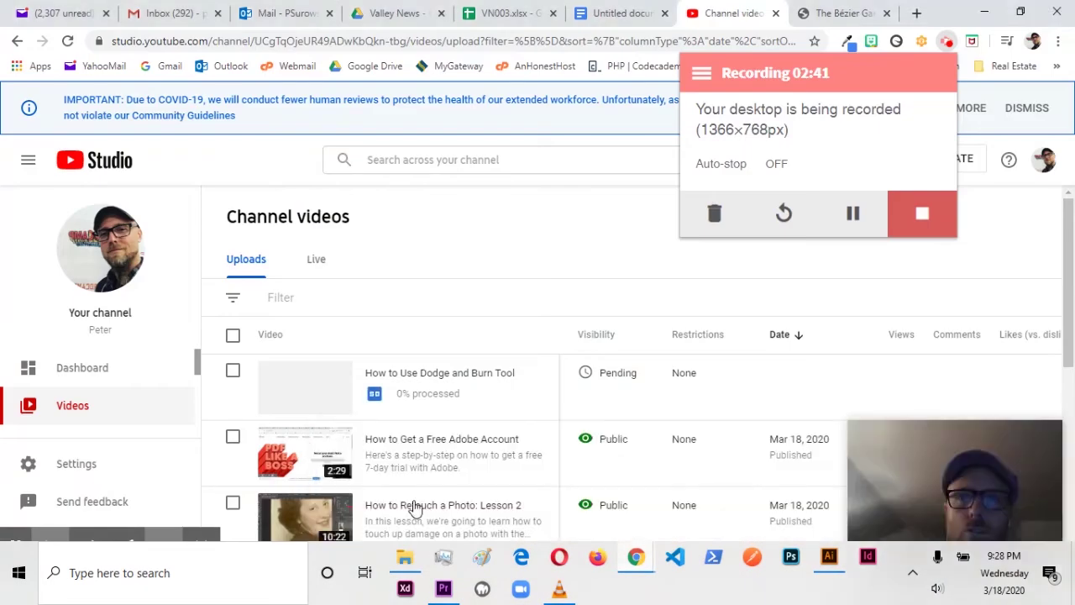
{"action": "left_click", "coordinate": [823, 8]}
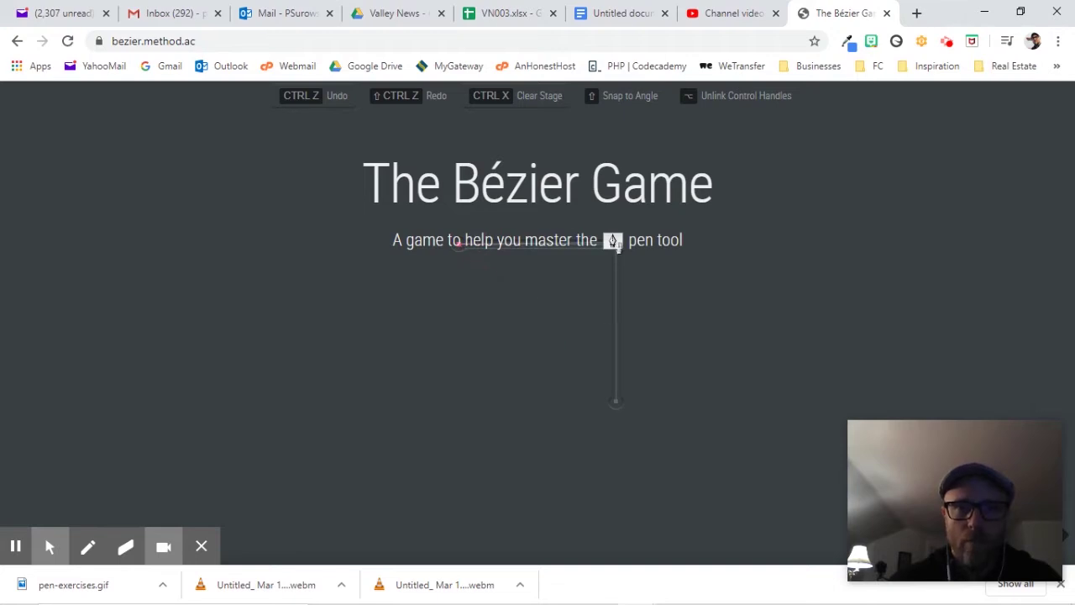
{"action": "left_click", "coordinate": [616, 242]}
{"action": "left_click", "coordinate": [615, 406]}
{"action": "key", "text": "shift"}
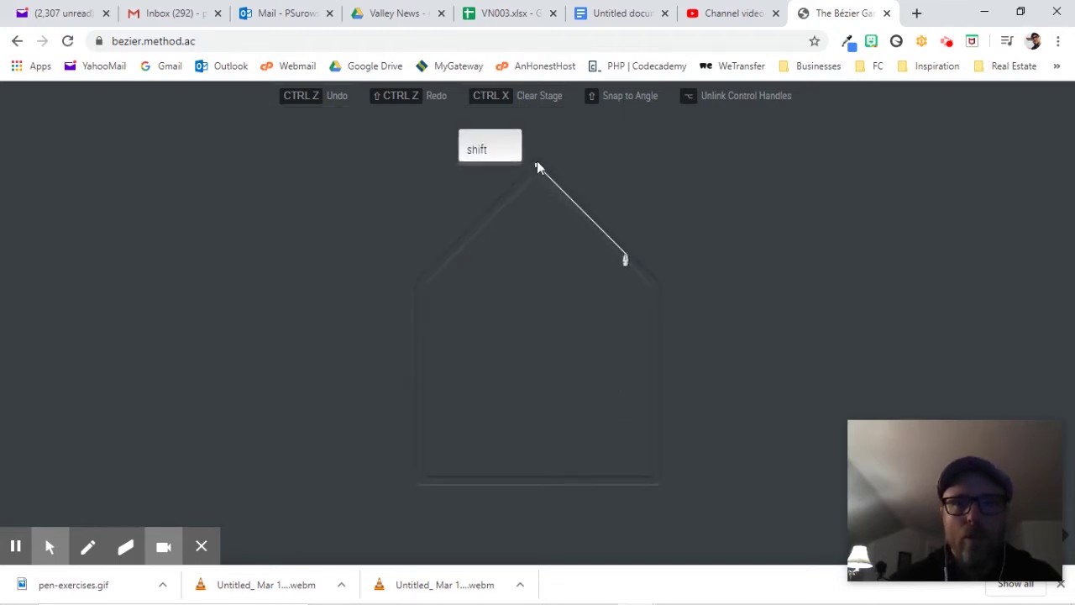
{"action": "left_click", "coordinate": [655, 285]}
{"action": "left_click", "coordinate": [655, 481]}
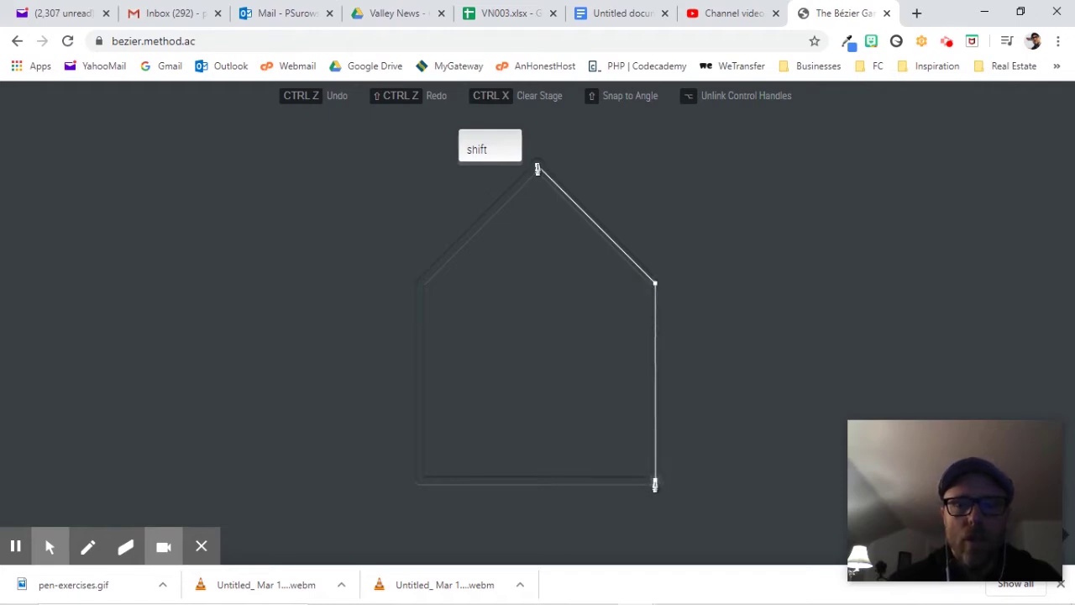
{"action": "left_click", "coordinate": [419, 480]}
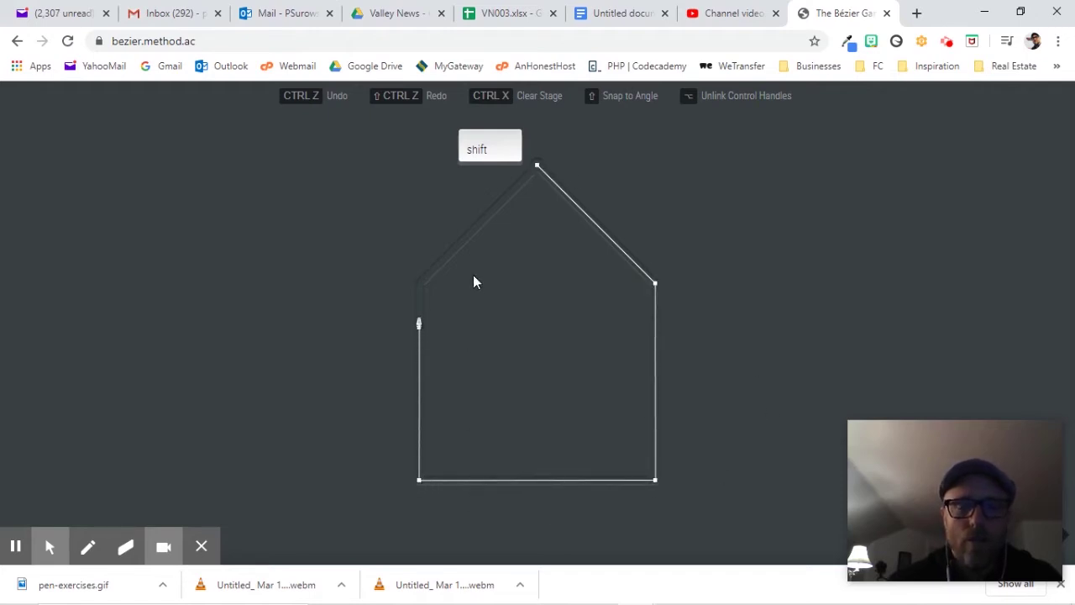
{"action": "left_click", "coordinate": [419, 285]}
- Trace the house outline with straight segments, starting at the roof peak and closing the path there
{"action": "left_click", "coordinate": [537, 168]}
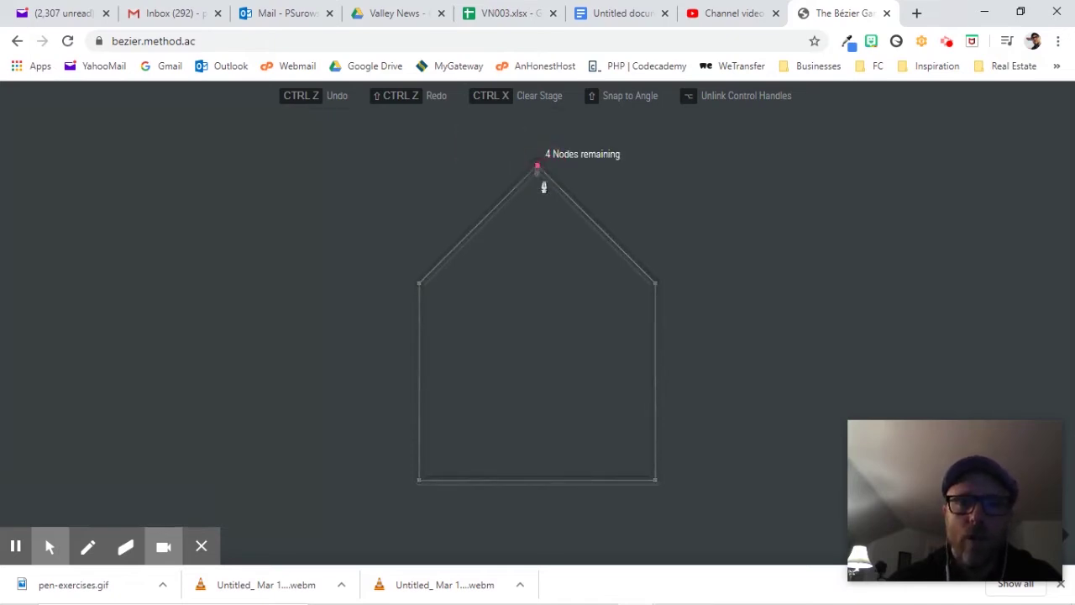
{"action": "left_click", "coordinate": [655, 284]}
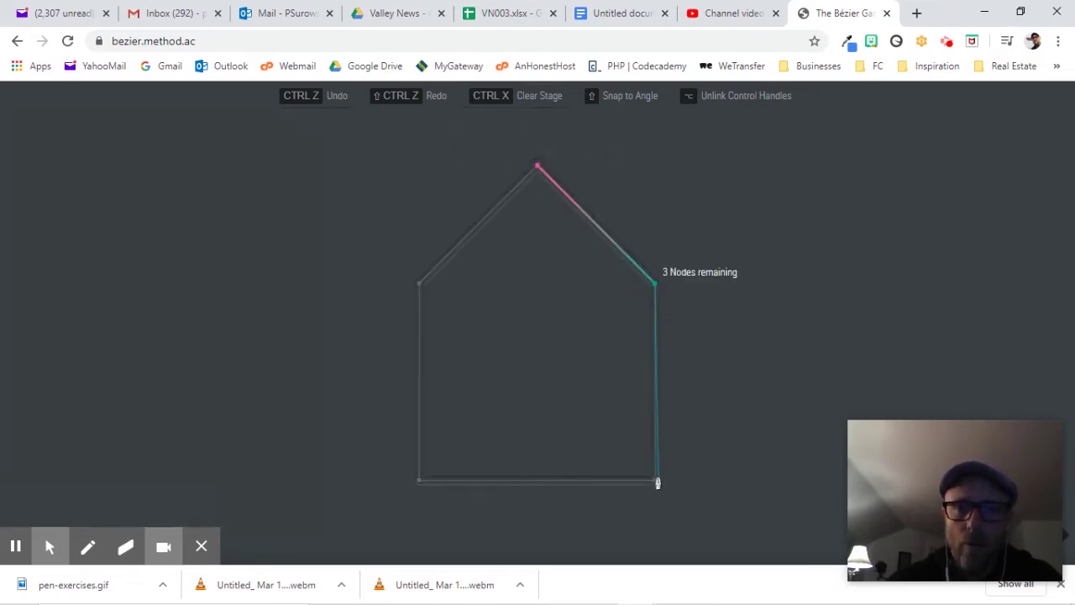
{"action": "left_click", "coordinate": [656, 481]}
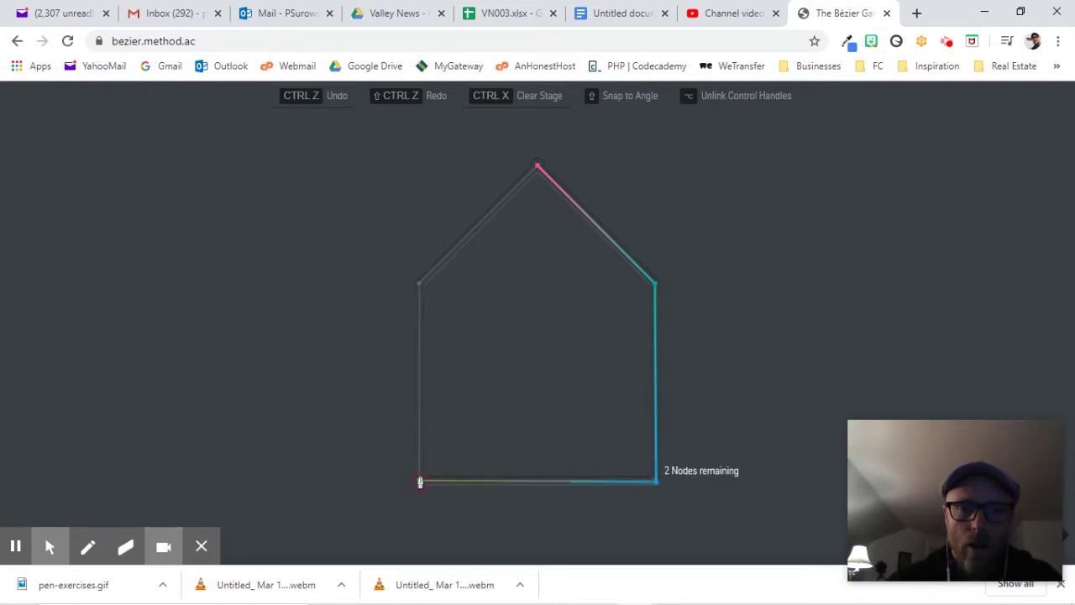
{"action": "left_click", "coordinate": [420, 481]}
{"action": "left_click", "coordinate": [537, 166]}
{"action": "left_click_drag", "start_coordinate": [451, 296], "coordinate": [450, 274]}
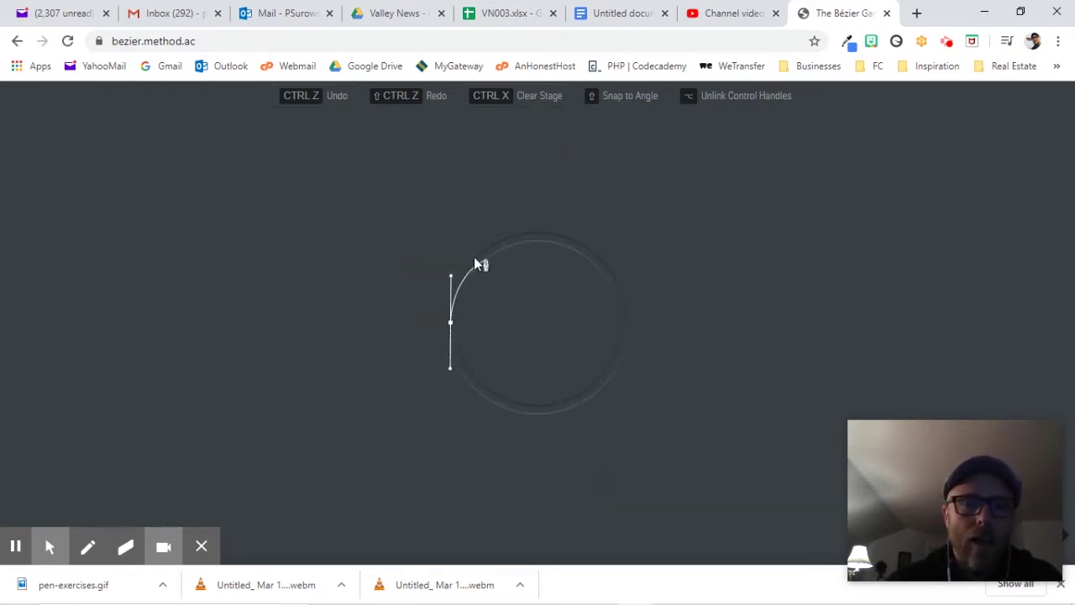
{"action": "left_click_drag", "start_coordinate": [536, 236], "coordinate": [582, 241]}
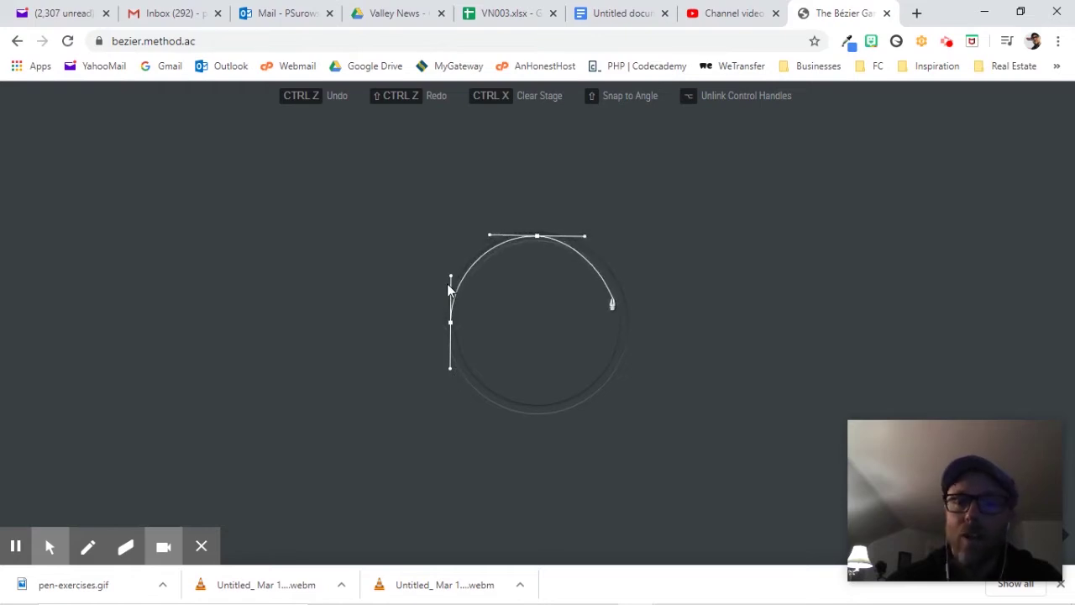
{"action": "left_click_drag", "start_coordinate": [623, 322], "coordinate": [623, 368]}
{"action": "left_click_drag", "start_coordinate": [536, 409], "coordinate": [491, 409]}
{"action": "left_click_drag", "start_coordinate": [445, 286], "coordinate": [445, 281]}
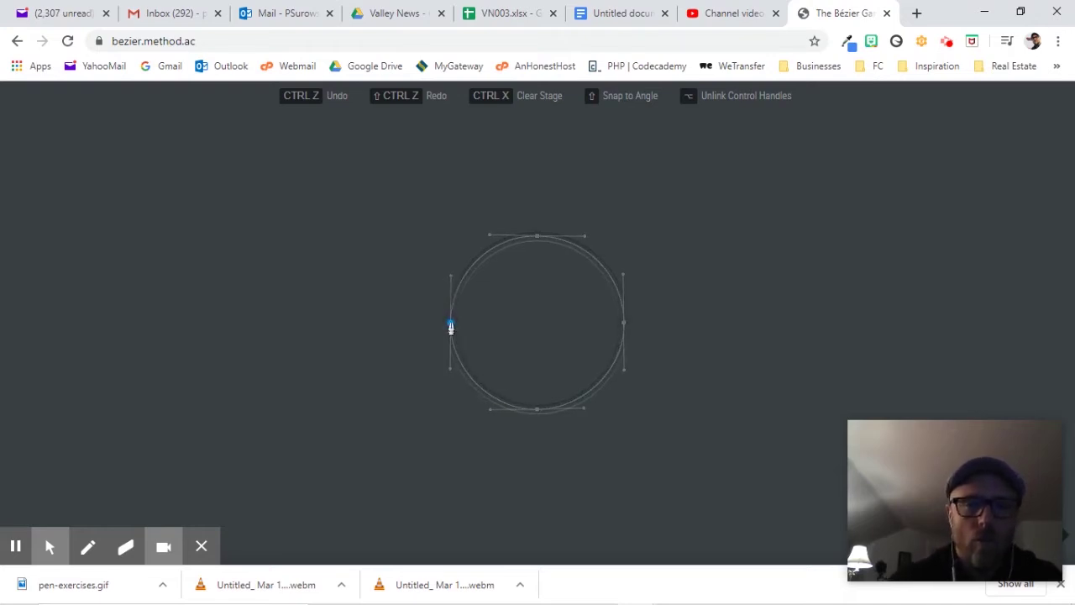
- Trace the circle clockwise with four smooth nodes, pulling tangent handles at each one, and close the path at its leftmost node
{"action": "left_click_drag", "start_coordinate": [451, 325], "coordinate": [451, 281]}
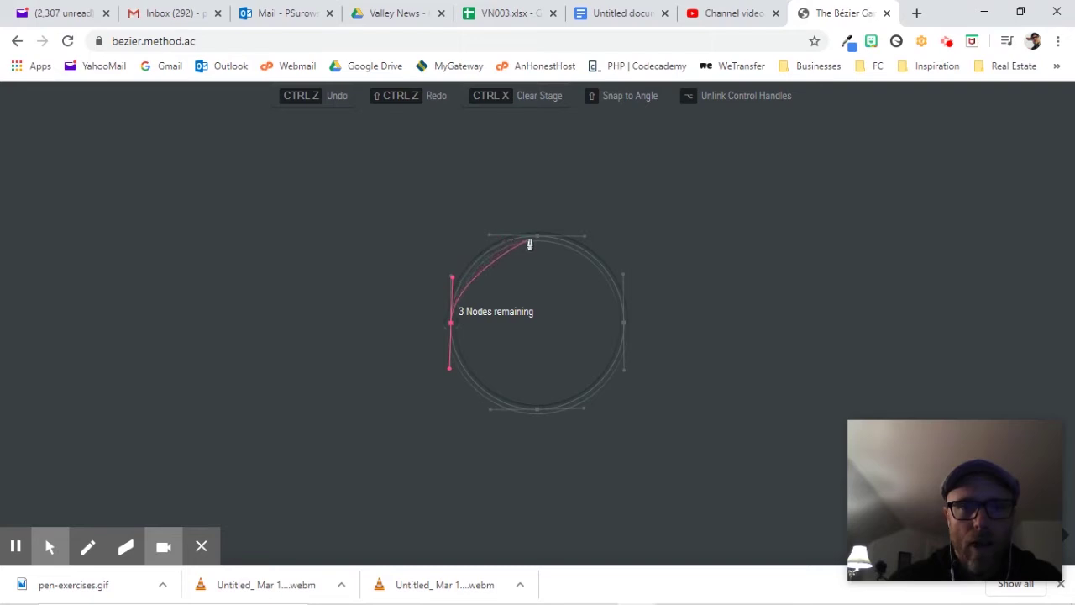
{"action": "left_click_drag", "start_coordinate": [537, 236], "coordinate": [585, 240]}
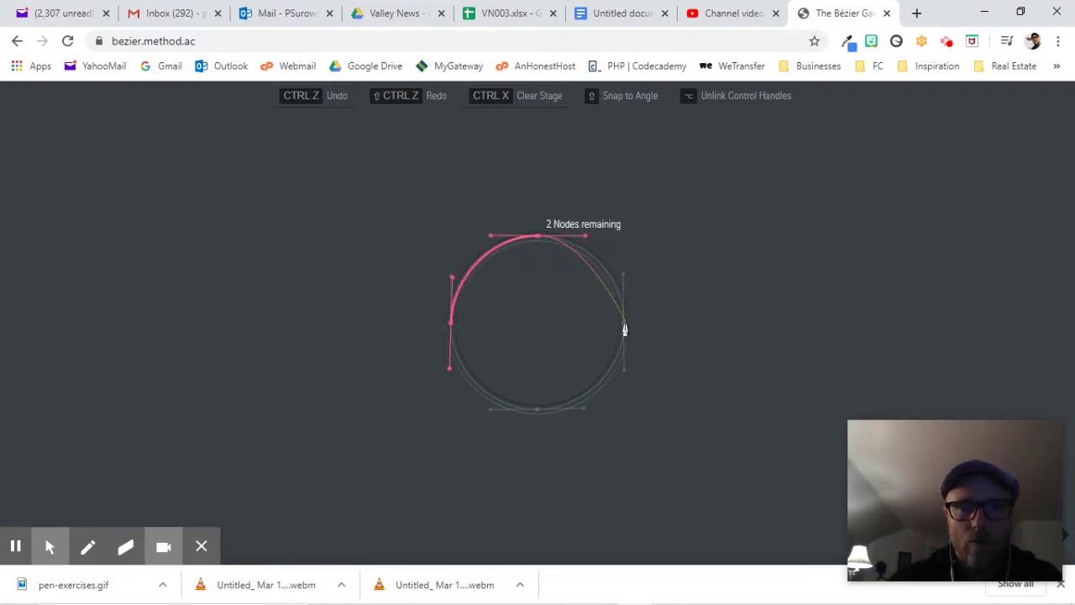
{"action": "left_click_drag", "start_coordinate": [623, 325], "coordinate": [624, 376]}
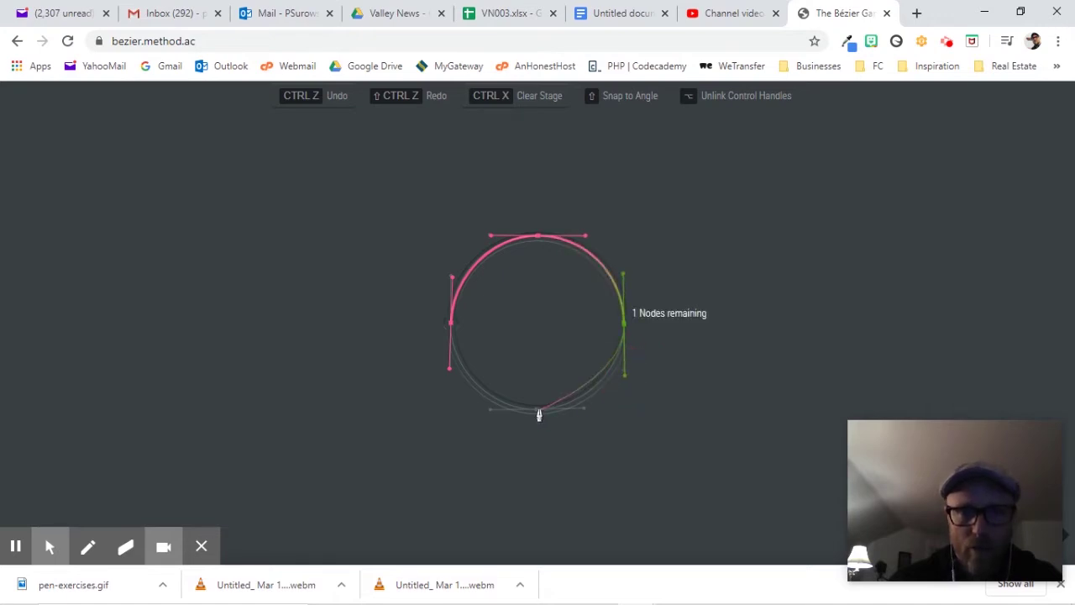
{"action": "left_click_drag", "start_coordinate": [538, 411], "coordinate": [488, 410]}
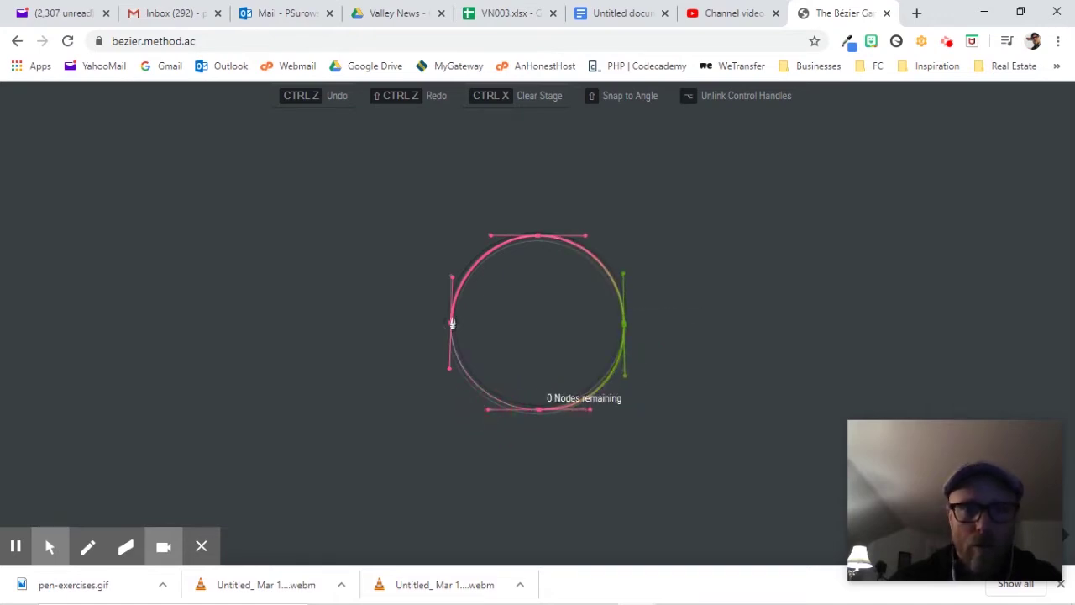
{"action": "left_click", "coordinate": [448, 329]}
{"action": "left_click_drag", "start_coordinate": [535, 263], "coordinate": [654, 169]}
{"action": "key", "text": "alt"}
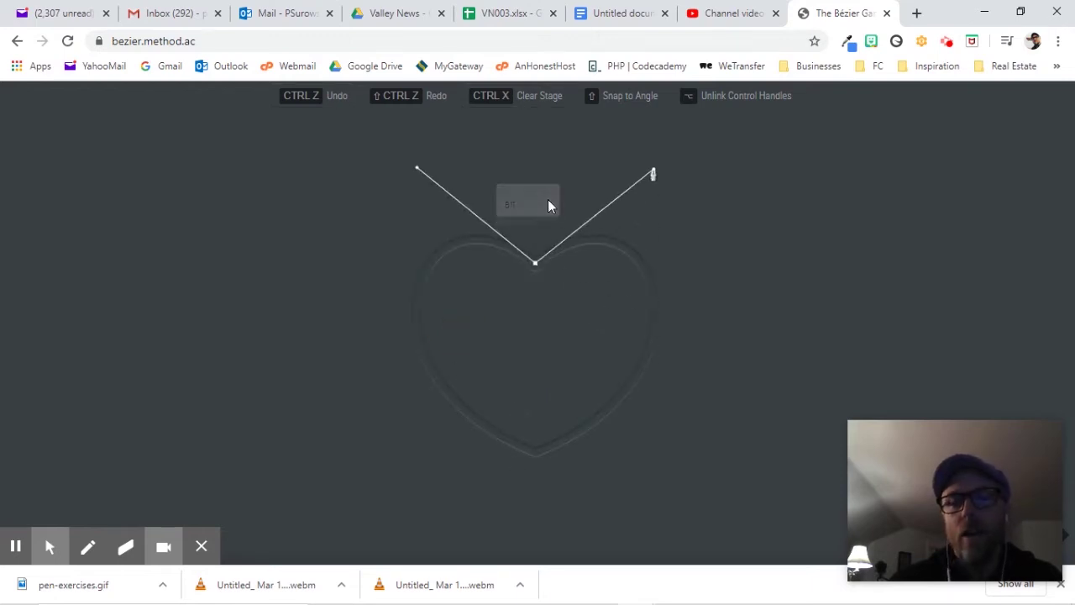
{"action": "left_click_drag", "start_coordinate": [535, 452], "coordinate": [339, 374]}
{"action": "key", "text": "alt"}
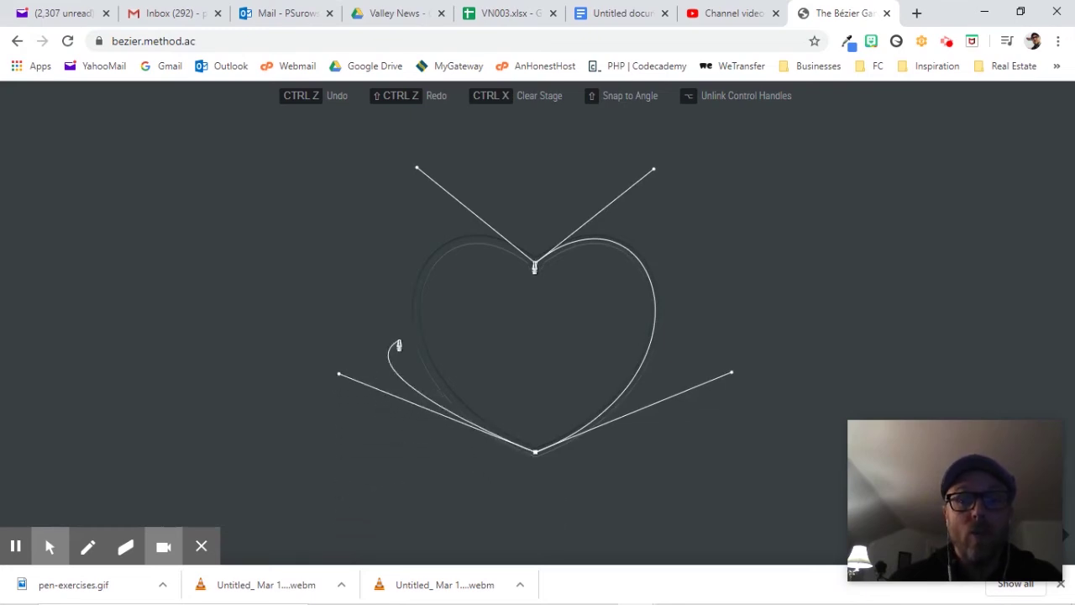
{"action": "left_click", "coordinate": [534, 263]}
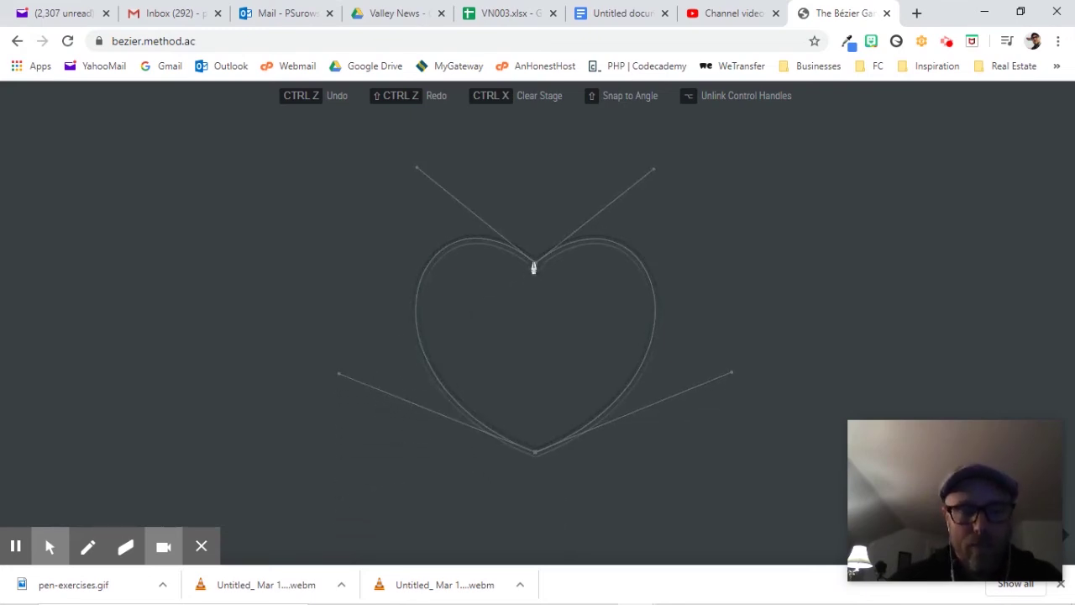
{"action": "left_click", "coordinate": [538, 267]}
{"action": "left_click_drag", "start_coordinate": [538, 267], "coordinate": [413, 166]}
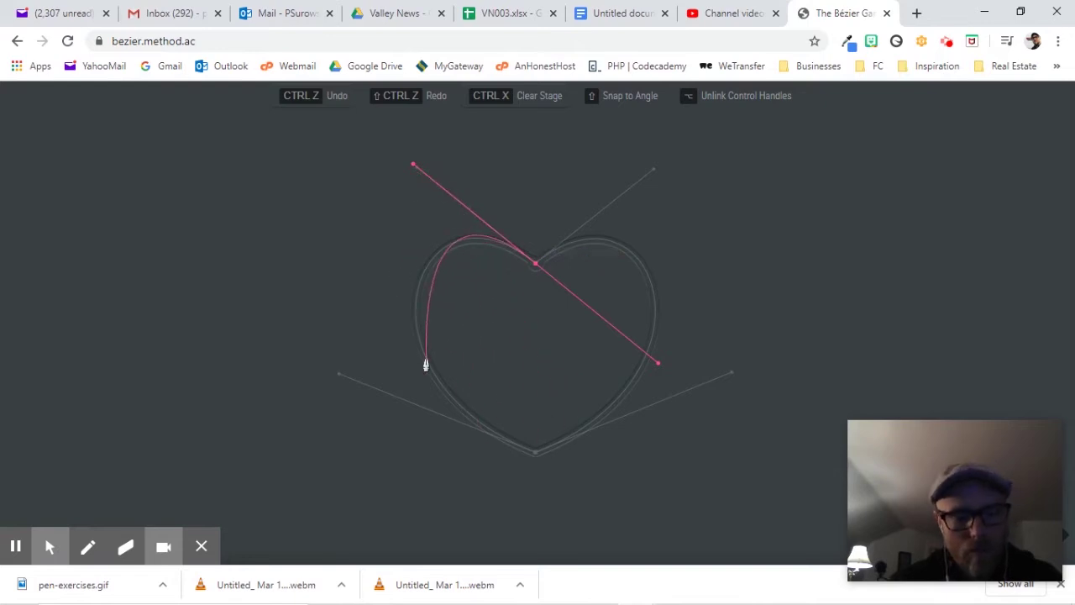
{"action": "key", "text": "ctrl+x"}
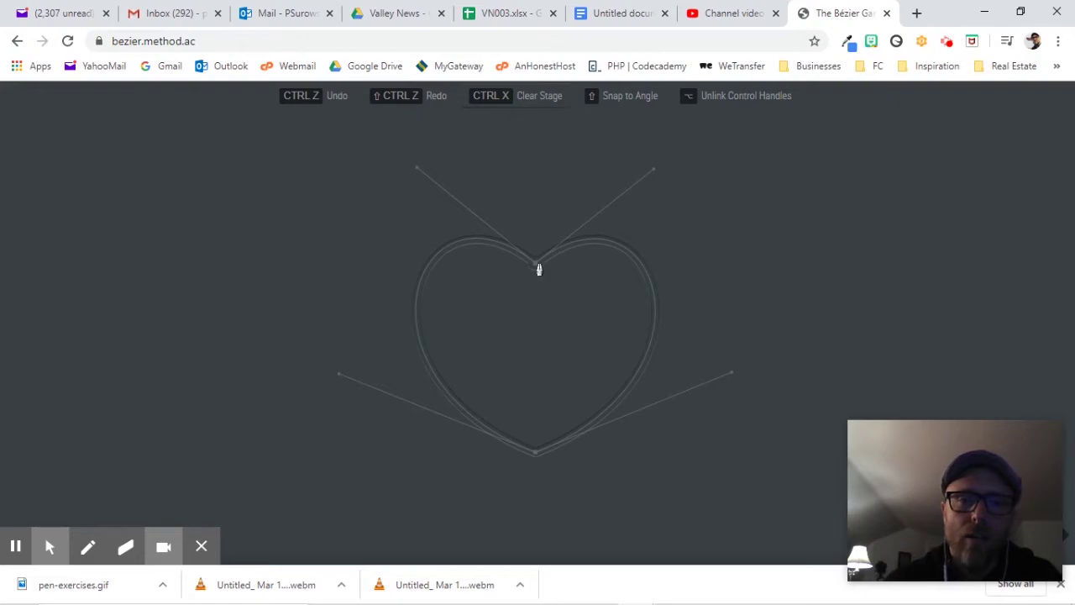
- Trace the heart clockwise from its upper notch through the lower tip, pulling tangent handles at each node, and close the path at the notch
{"action": "left_click_drag", "start_coordinate": [535, 265], "coordinate": [655, 175]}
{"action": "left_click_drag", "start_coordinate": [536, 455], "coordinate": [338, 530]}
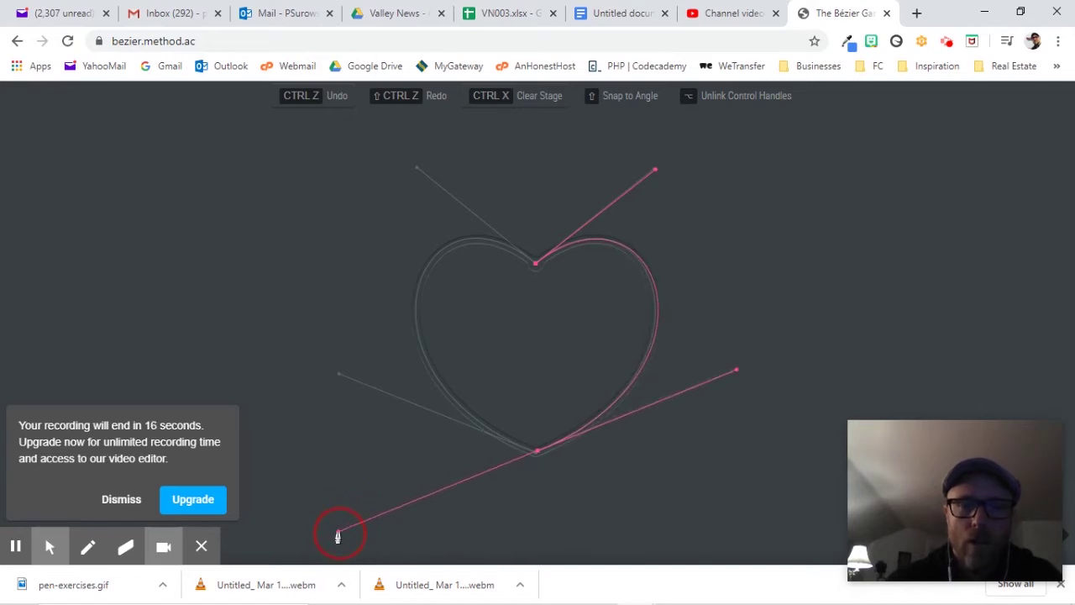
{"action": "mouse_move", "coordinate": [533, 263]}
{"action": "left_mouse_down"}
{"action": "mouse_move", "coordinate": [554, 233]}
{"action": "mouse_move", "coordinate": [694, 257]}
{"action": "mouse_move", "coordinate": [728, 309]}
{"action": "mouse_move", "coordinate": [693, 396]}
{"action": "mouse_move", "coordinate": [684, 395]}
{"action": "left_mouse_up"}
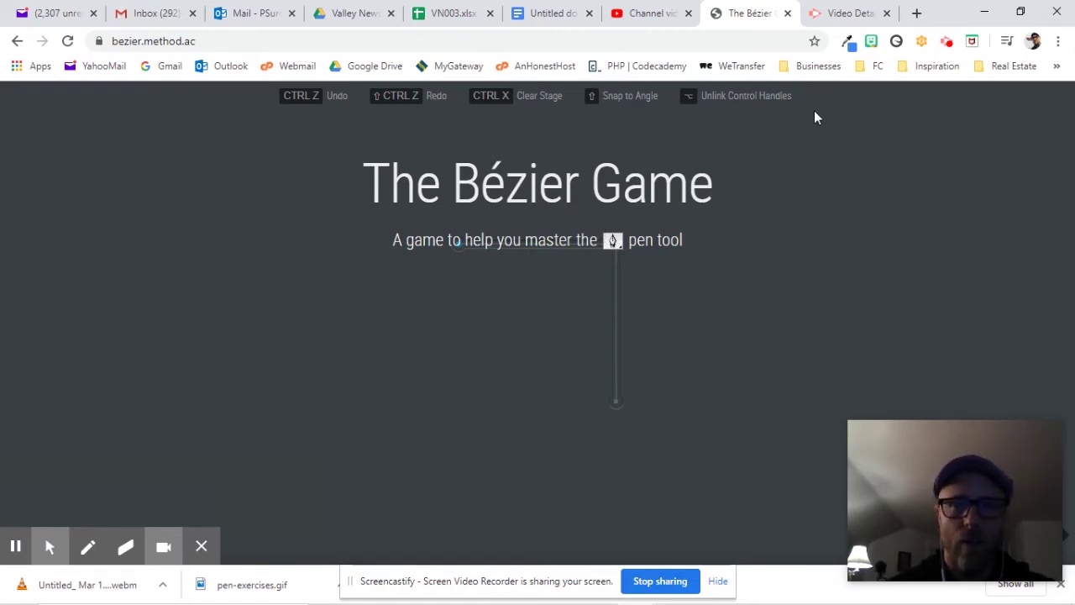
- Switch to Illustrator and delete the closed, wavy freeform shape from the artboard
{"action": "mouse_move", "coordinate": [405, 598]}
{"action": "mouse_move", "coordinate": [406, 563]}
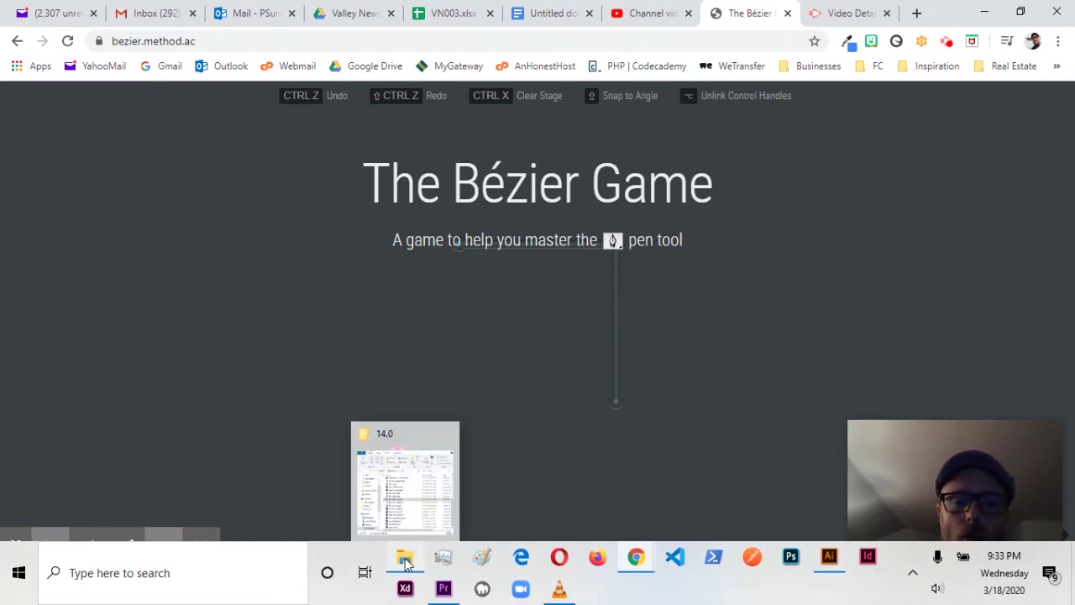
{"action": "mouse_move", "coordinate": [831, 567]}
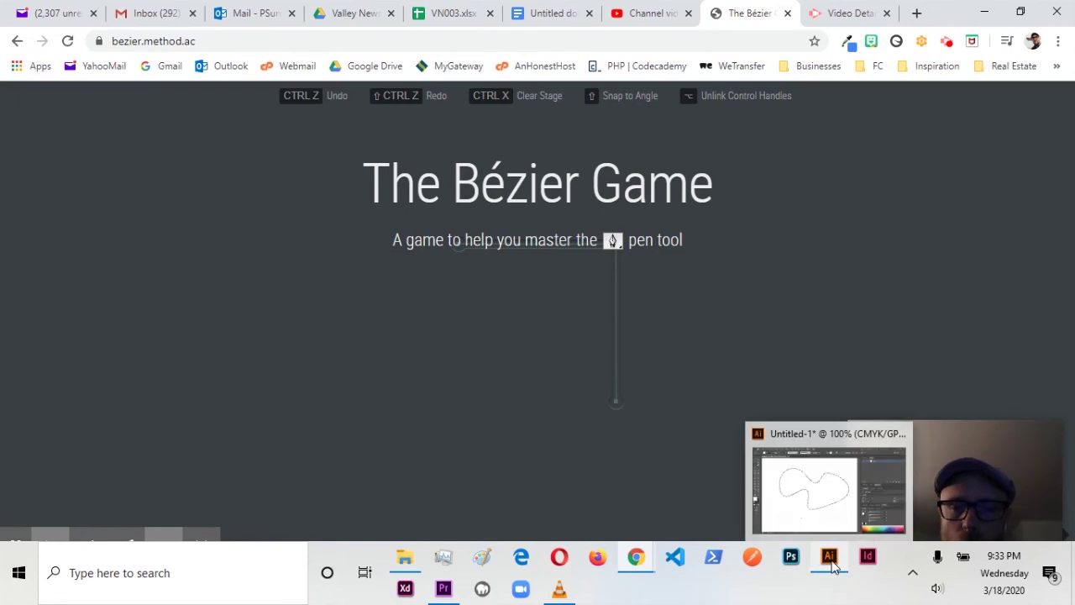
{"action": "left_click", "coordinate": [831, 564]}
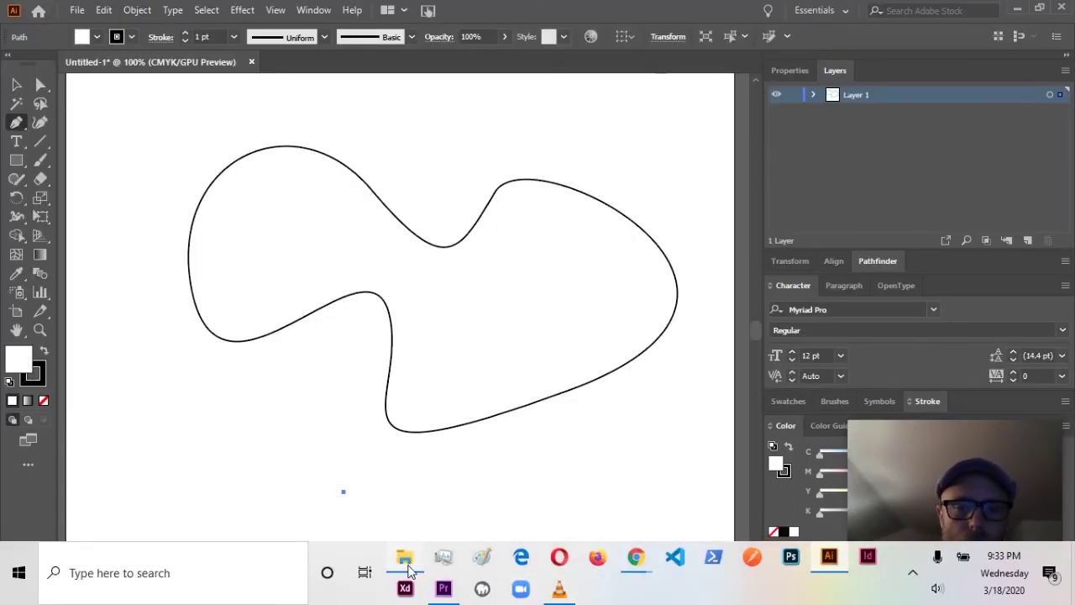
{"action": "left_click", "coordinate": [404, 561]}
{"action": "scroll", "coordinate": [272, 285], "scroll_direction": "up", "scroll_amount": 5}
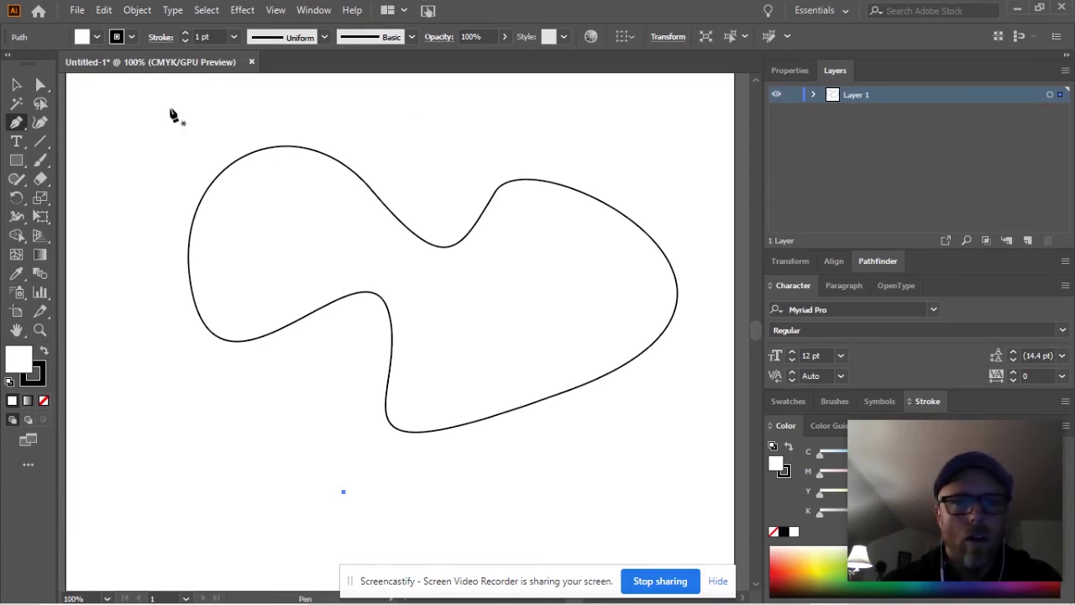
{"action": "left_click", "coordinate": [15, 86]}
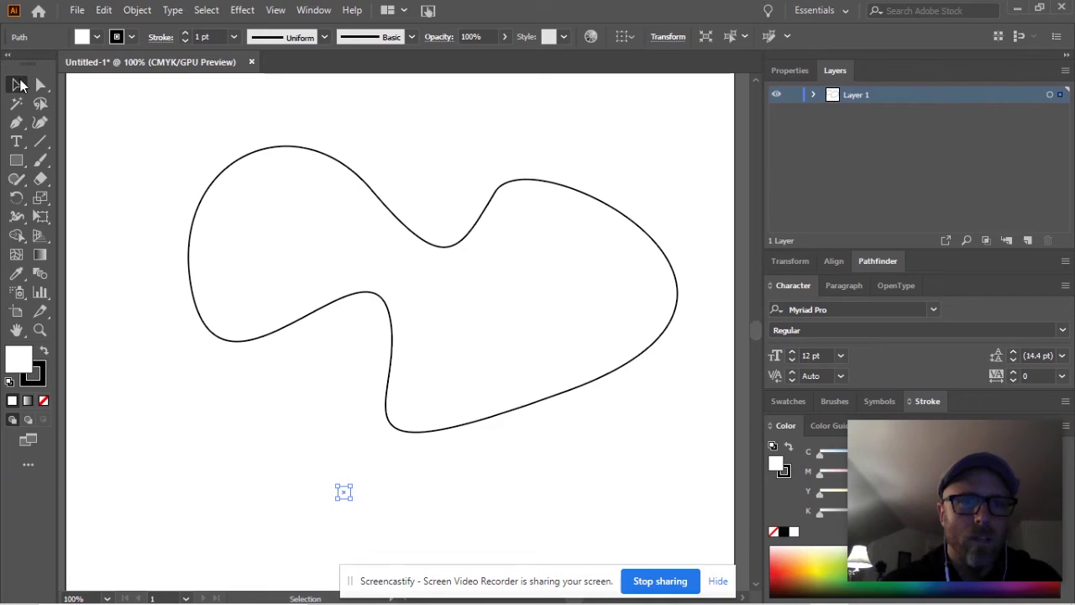
{"action": "left_click", "coordinate": [321, 156]}
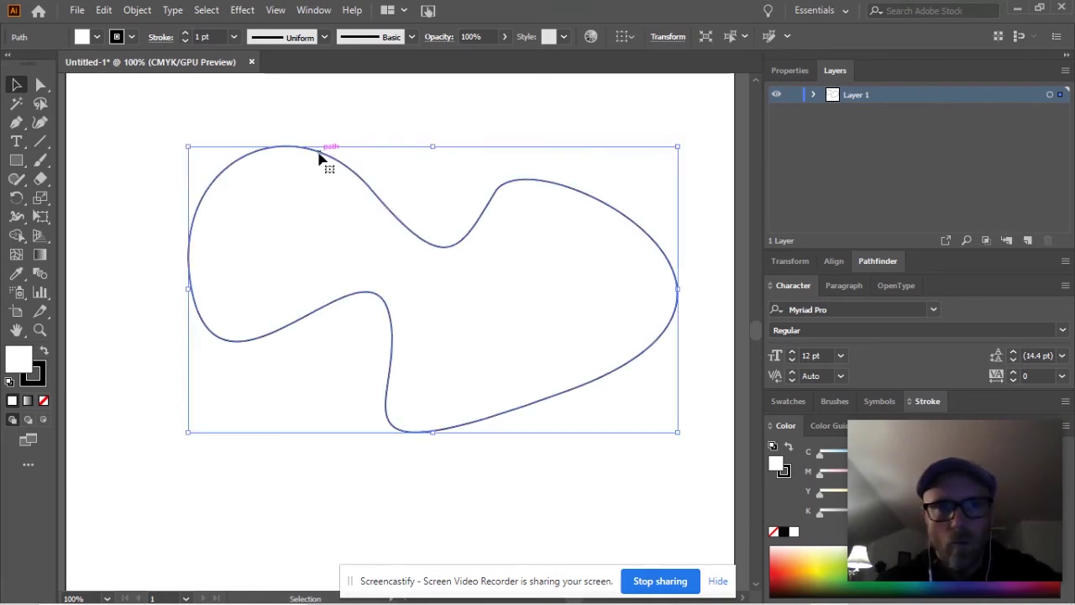
{"action": "key", "text": "Delete"}
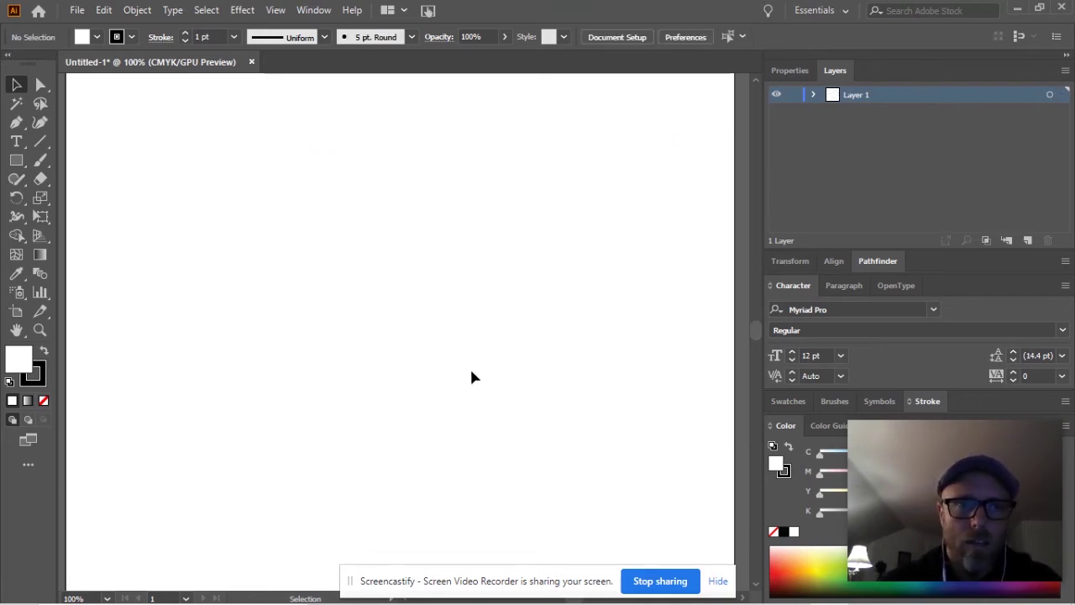
- Hide the screen-sharing notice, switch to File Explorer and find pen-exercise.png in the Desktop folder
{"action": "left_click", "coordinate": [716, 581]}
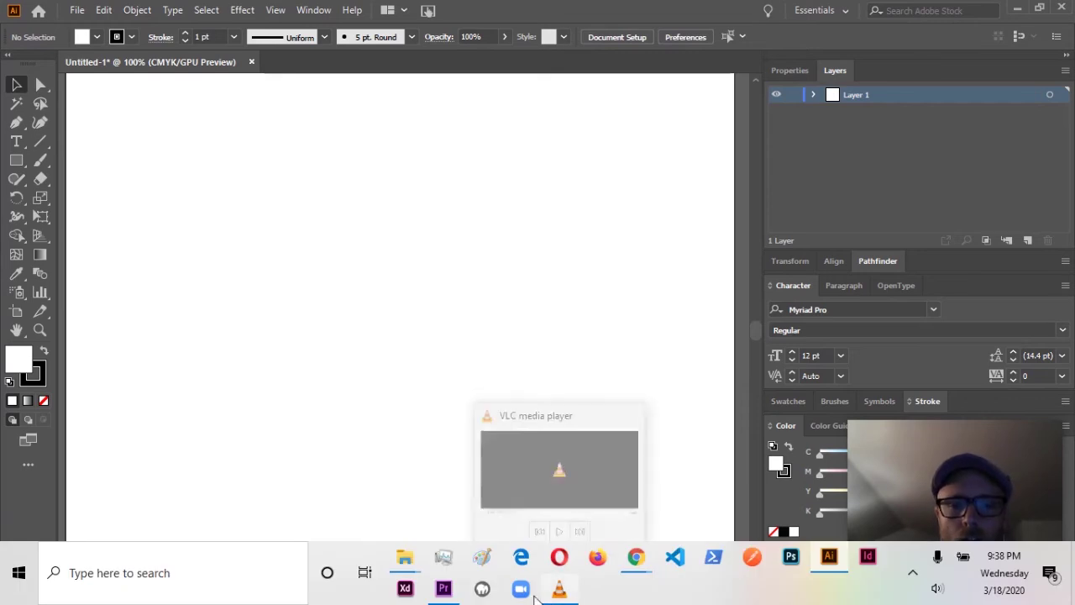
{"action": "mouse_move", "coordinate": [404, 556]}
{"action": "left_click", "coordinate": [360, 497]}
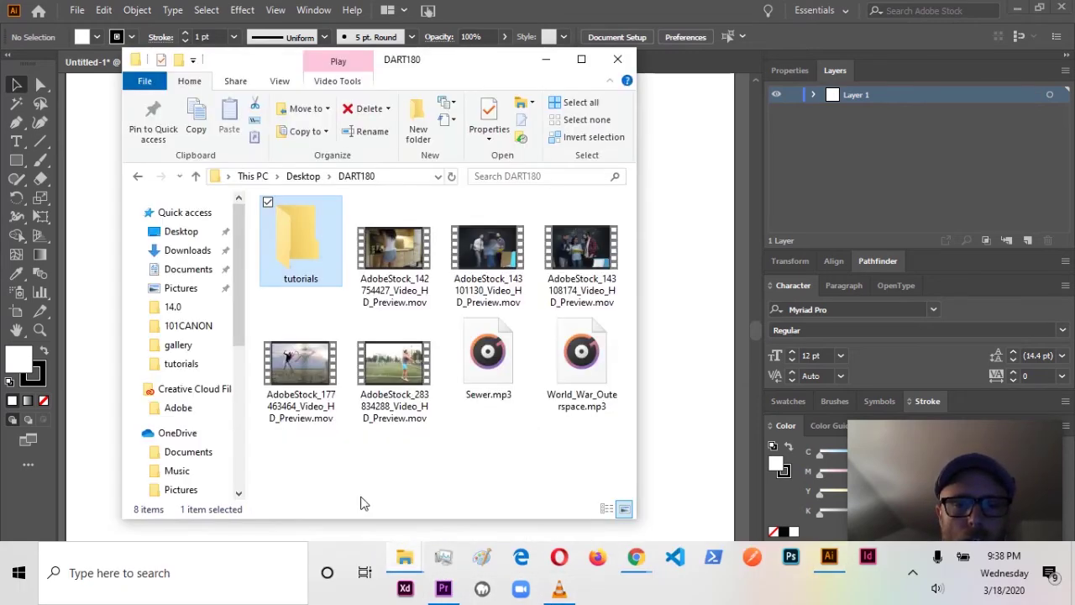
{"action": "double_click", "coordinate": [309, 250]}
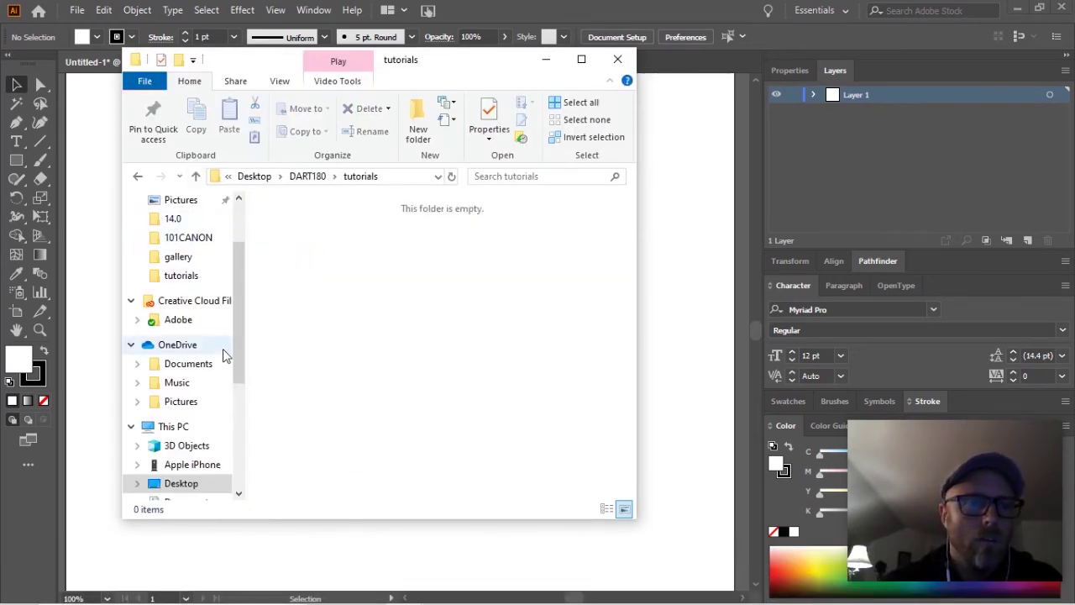
{"action": "left_click_drag", "start_coordinate": [239, 320], "coordinate": [247, 210]}
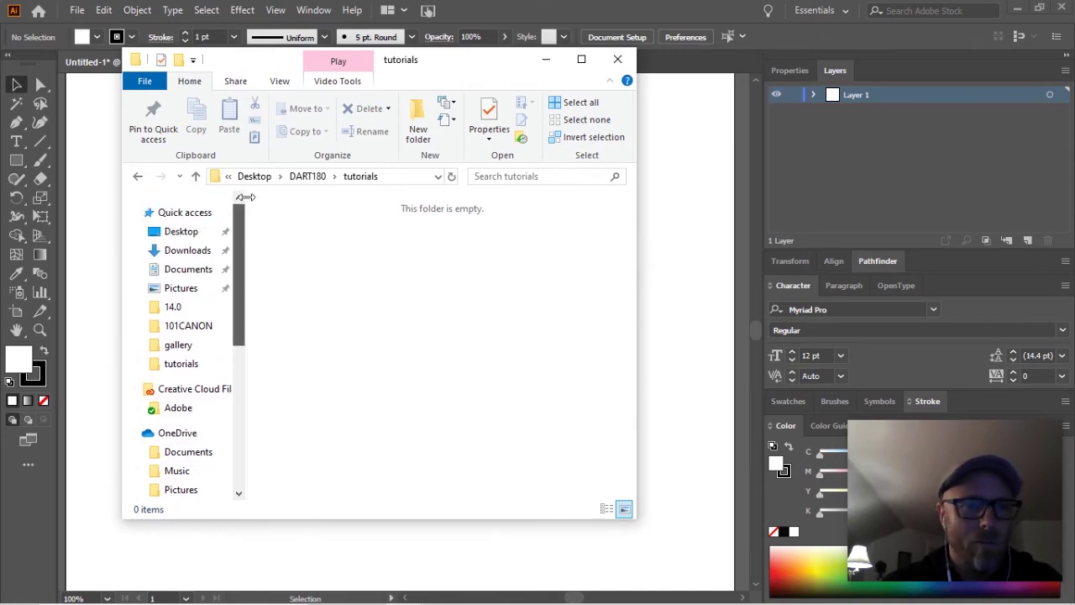
{"action": "left_click", "coordinate": [174, 233]}
{"action": "left_click_drag", "start_coordinate": [627, 220], "coordinate": [624, 385]}
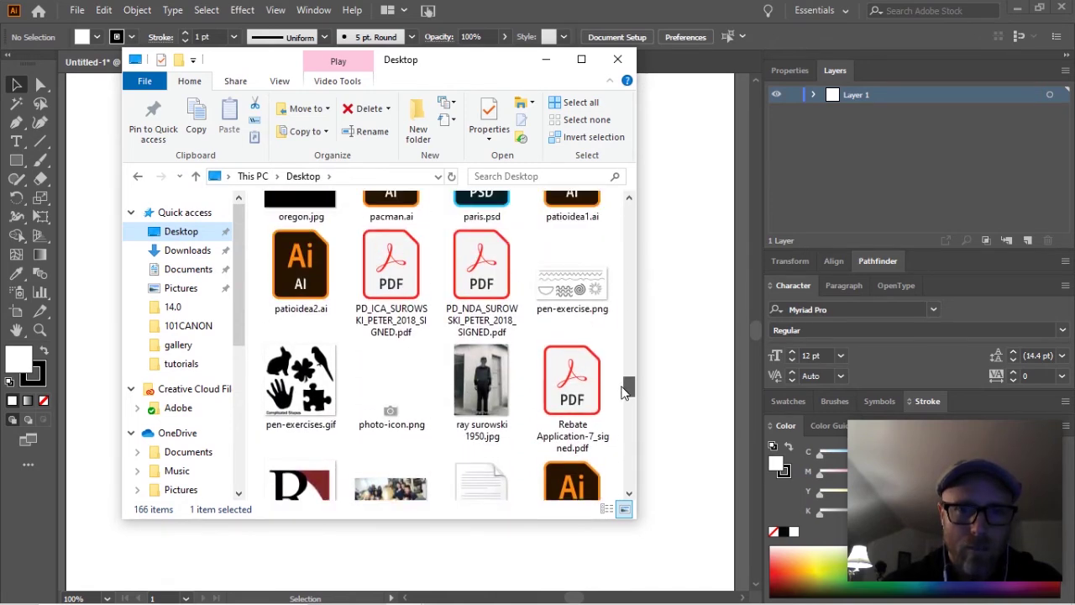
- Place pen-exercise.png from the Desktop folder into the Illustrator document and minimize File Explorer
{"action": "left_click", "coordinate": [594, 291]}
{"action": "left_click_drag", "start_coordinate": [593, 292], "coordinate": [696, 283]}
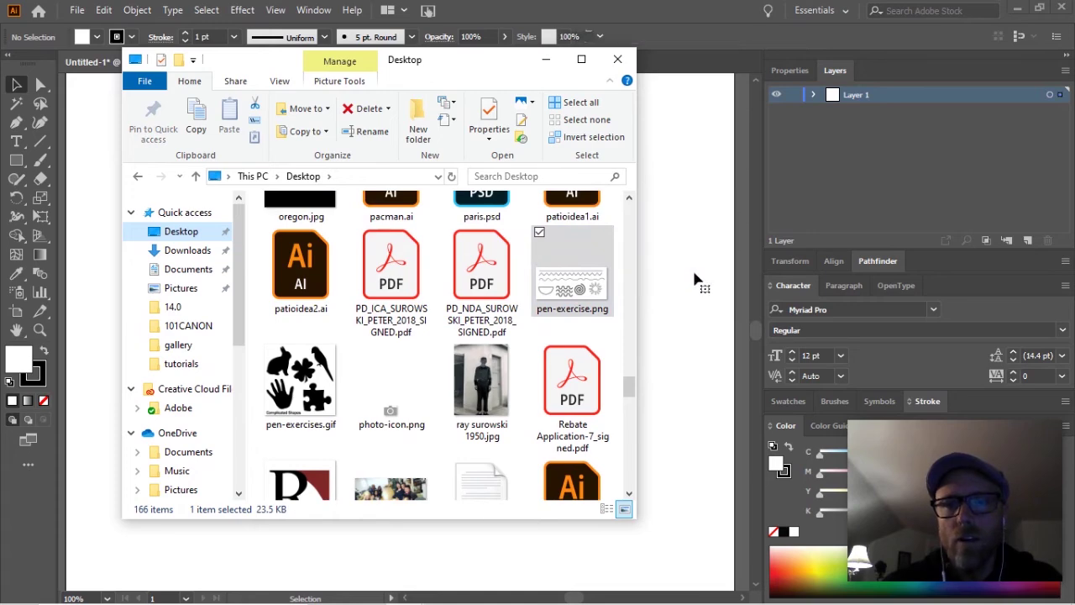
{"action": "left_click", "coordinate": [550, 65]}
- Move the placed exercise image onto the artboard and scale it down to fit the artboard's width
{"action": "left_click_drag", "start_coordinate": [643, 288], "coordinate": [478, 310]}
{"action": "key", "text": "ctrl+minus"}
{"action": "key", "text": "ctrl+minus"}
{"action": "key", "text": "ctrl+minus"}
{"action": "left_click_drag", "start_coordinate": [590, 367], "coordinate": [529, 351]}
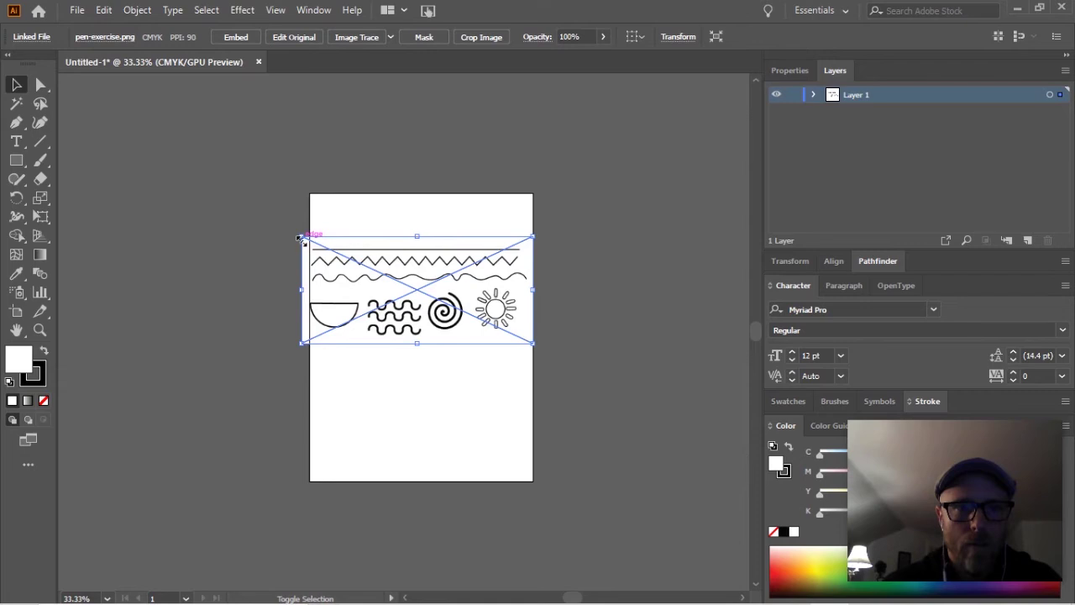
{"action": "left_click_drag", "start_coordinate": [303, 238], "coordinate": [309, 241]}
{"action": "key", "text": "ctrl+1"}
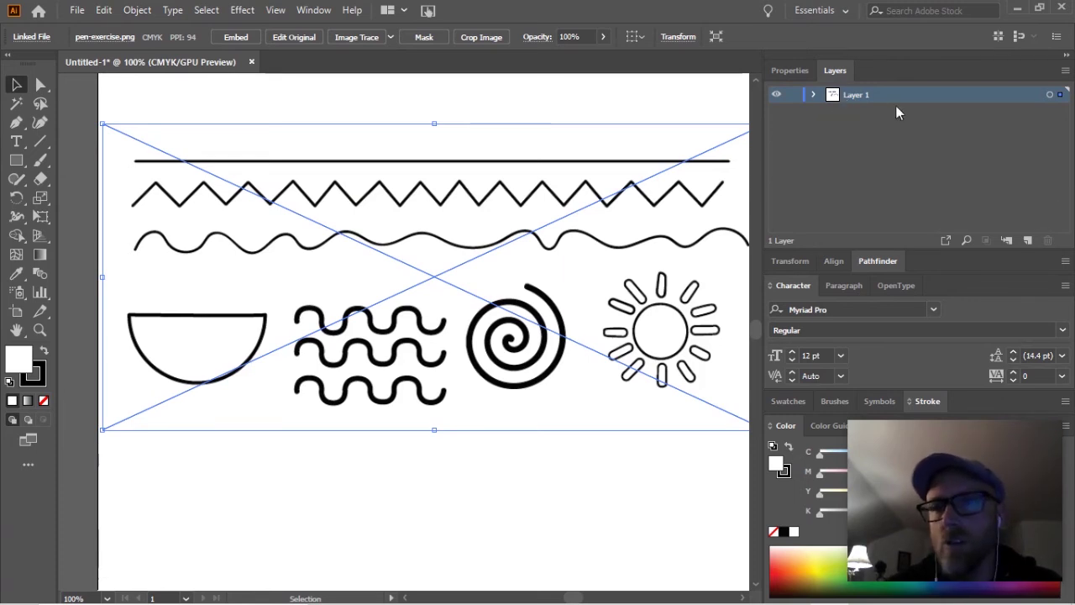
- Add a new layer above the exercise image's layer and set the image's opacity to 43%
{"action": "left_click", "coordinate": [1027, 242]}
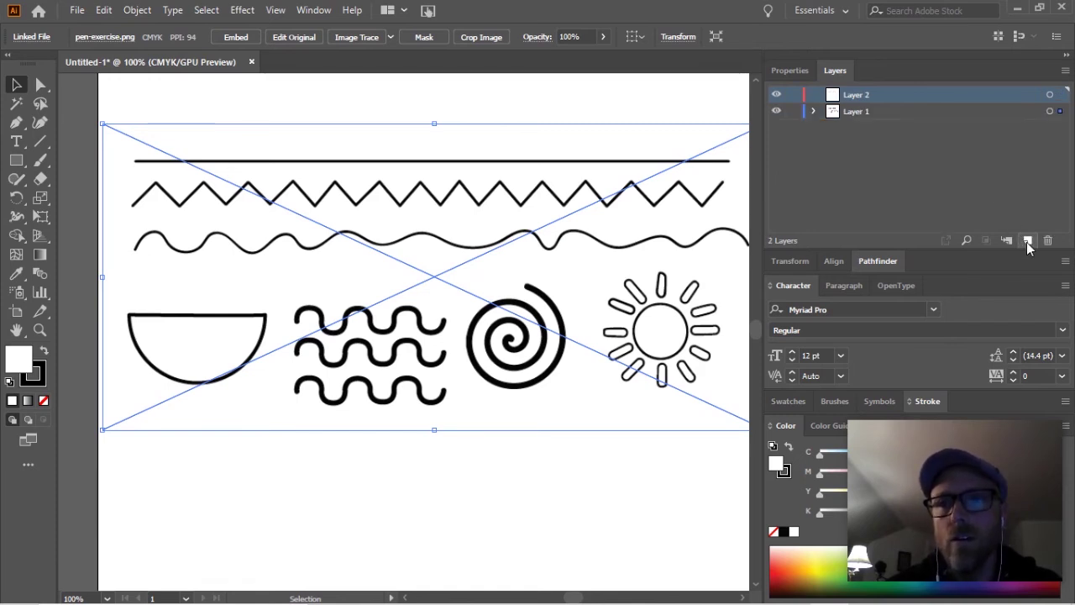
{"action": "left_click", "coordinate": [908, 112]}
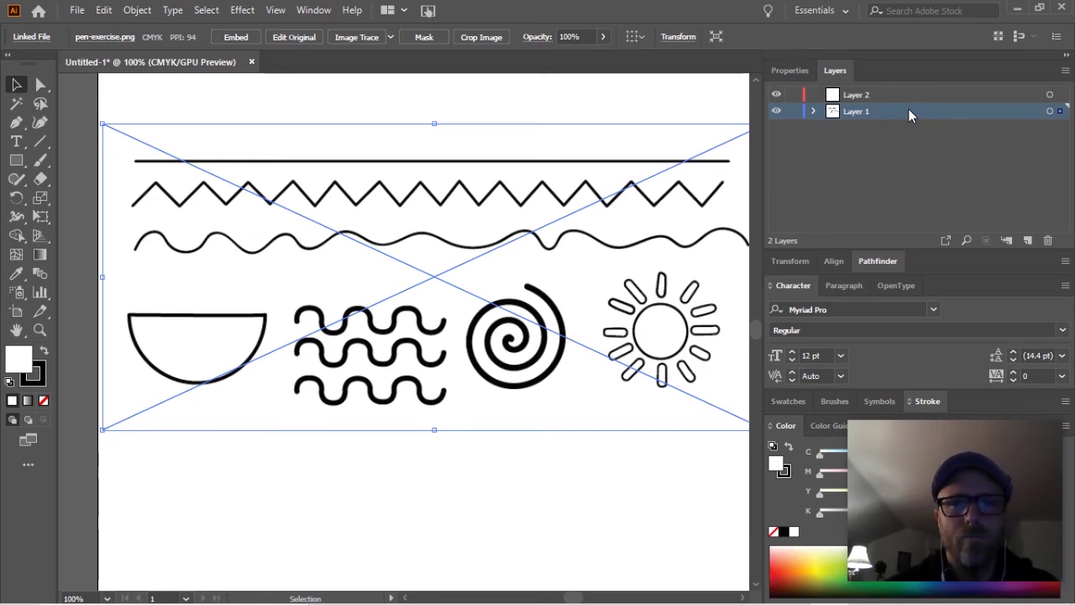
{"action": "left_click", "coordinate": [603, 36]}
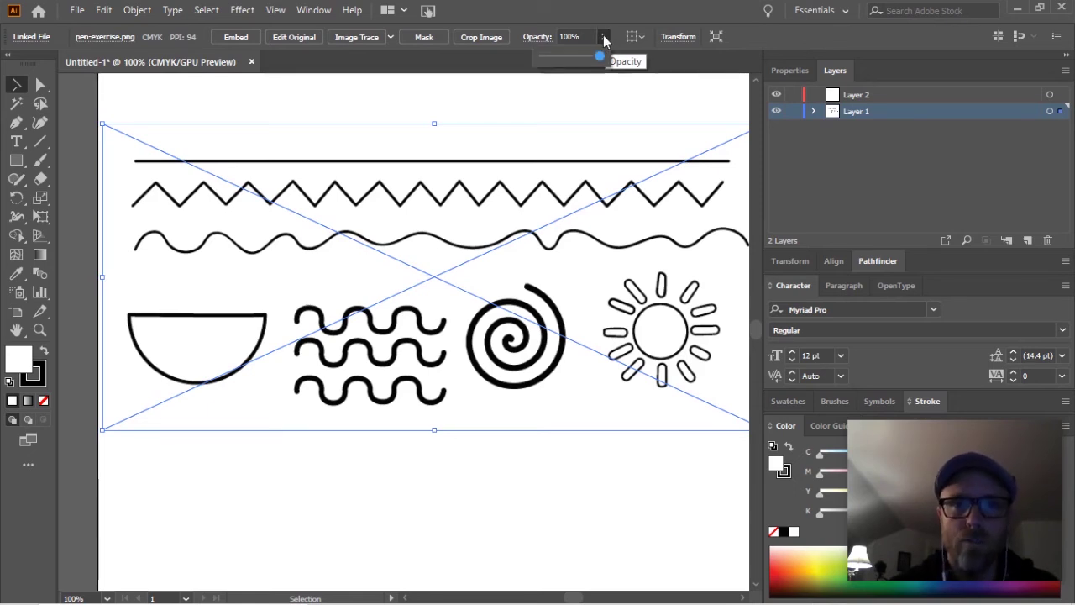
{"action": "left_click_drag", "start_coordinate": [600, 56], "coordinate": [569, 68]}
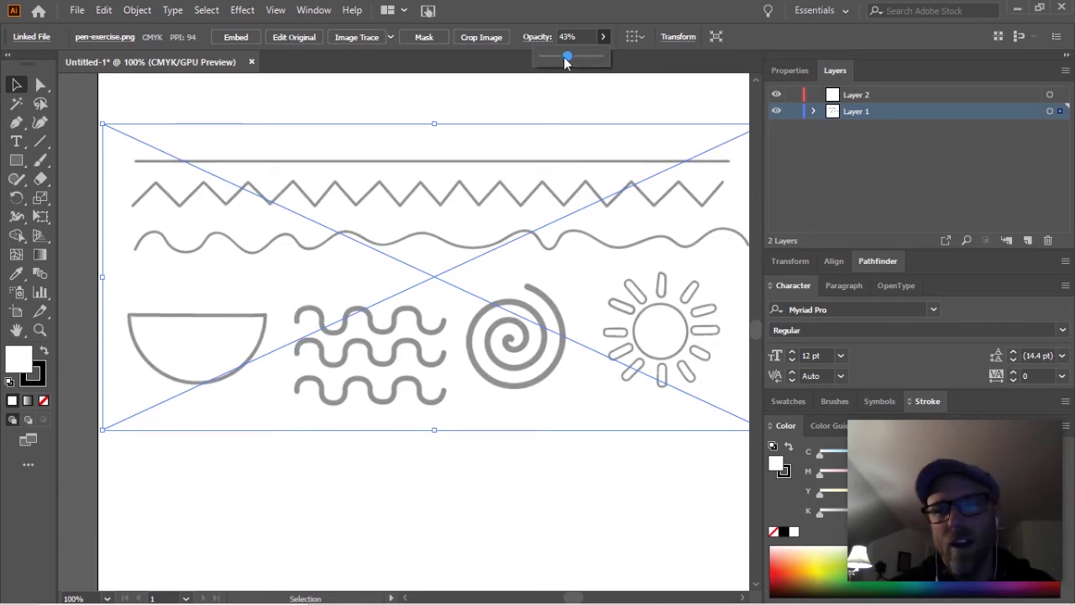
- On Layer 2, trace the half-circle bowl with the Pen tool, using a straight upper edge and a curved lower arc, and close the path
{"action": "left_click", "coordinate": [923, 93]}
{"action": "left_click", "coordinate": [922, 92]}
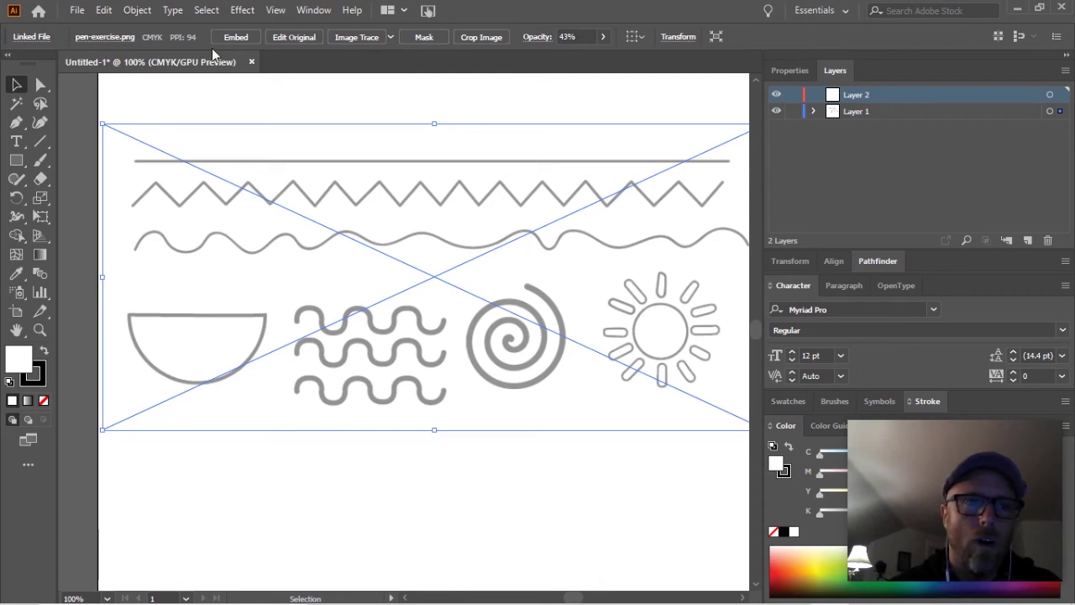
{"action": "left_click", "coordinate": [16, 122]}
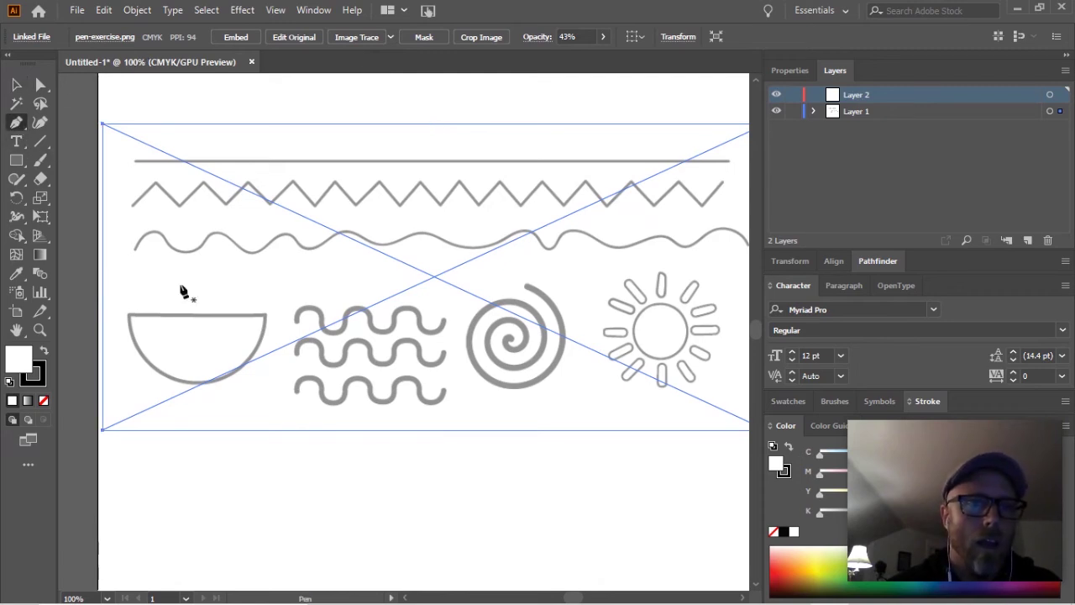
{"action": "left_click", "coordinate": [129, 314]}
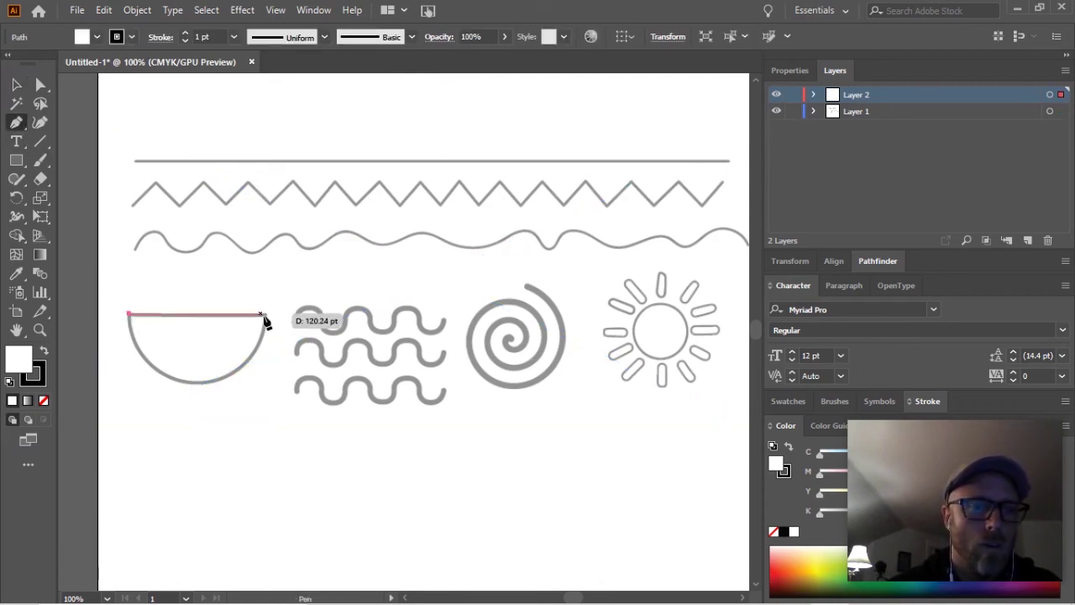
{"action": "left_click", "coordinate": [267, 315]}
{"action": "left_click", "coordinate": [267, 405]}
{"action": "left_click_drag", "start_coordinate": [129, 315], "coordinate": [123, 218]}
- Trace the uppermost of the three short wavy lines with curved Pen segments and set its fill to None
{"action": "mouse_move", "coordinate": [295, 321]}
{"action": "left_mouse_down"}
{"action": "mouse_move", "coordinate": [295, 294]}
{"action": "mouse_move", "coordinate": [325, 340]}
{"action": "mouse_move", "coordinate": [295, 317]}
{"action": "mouse_move", "coordinate": [295, 299]}
{"action": "mouse_move", "coordinate": [322, 325]}
{"action": "mouse_move", "coordinate": [325, 346]}
{"action": "mouse_move", "coordinate": [346, 308]}
{"action": "mouse_move", "coordinate": [375, 338]}
{"action": "mouse_move", "coordinate": [401, 304]}
{"action": "mouse_move", "coordinate": [422, 343]}
{"action": "mouse_move", "coordinate": [438, 315]}
{"action": "mouse_move", "coordinate": [351, 335]}
{"action": "mouse_move", "coordinate": [378, 351]}
{"action": "mouse_move", "coordinate": [425, 332]}
{"action": "mouse_move", "coordinate": [428, 243]}
{"action": "mouse_move", "coordinate": [468, 273]}
{"action": "mouse_move", "coordinate": [424, 277]}
{"action": "mouse_move", "coordinate": [302, 252]}
{"action": "mouse_move", "coordinate": [492, 336]}
{"action": "mouse_move", "coordinate": [335, 413]}
{"action": "mouse_move", "coordinate": [489, 281]}
{"action": "left_mouse_up"}
{"action": "key", "text": "ctrl+z"}
{"action": "key", "text": "ctrl+z"}
{"action": "key", "text": "ctrl+z"}
{"action": "key", "text": "Escape"}
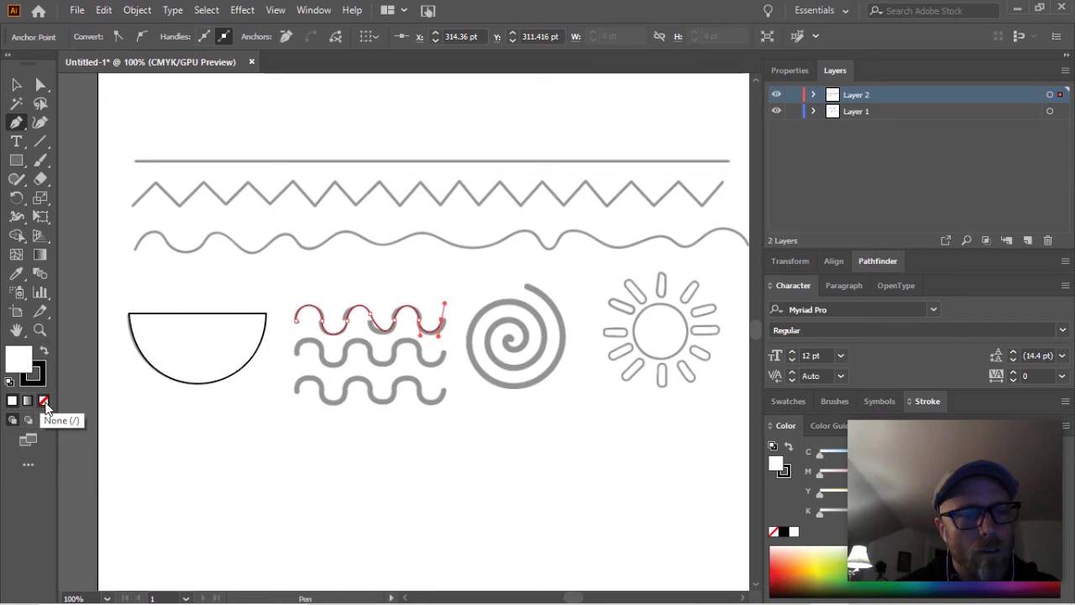
{"action": "left_click", "coordinate": [44, 402]}
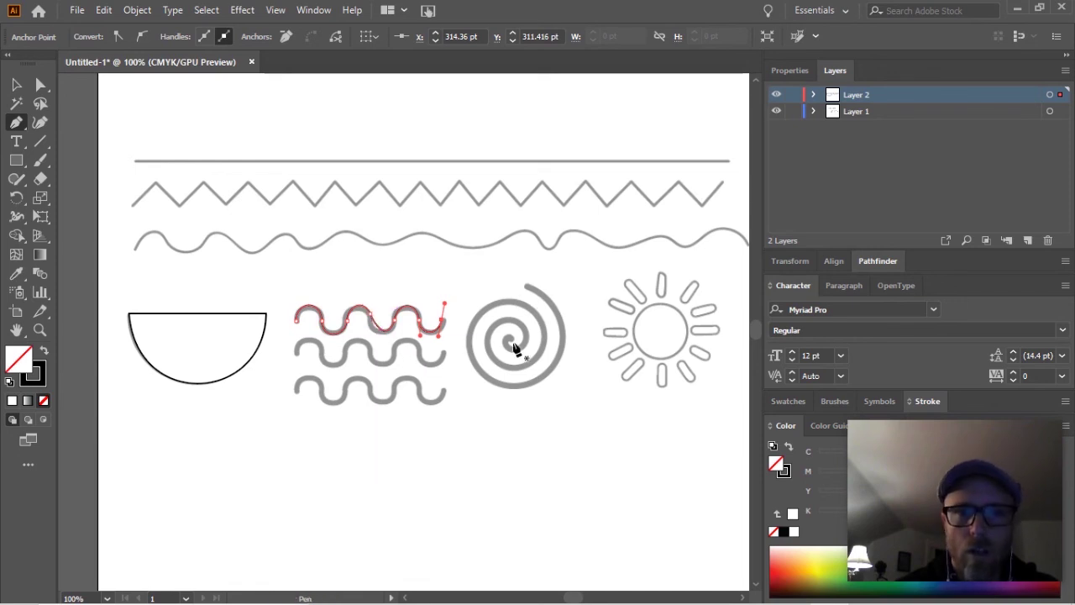
- Trace the spiral from its center outward with smooth Pen anchor points on alternating sides, ending at its outer tip
{"action": "left_click", "coordinate": [506, 335]}
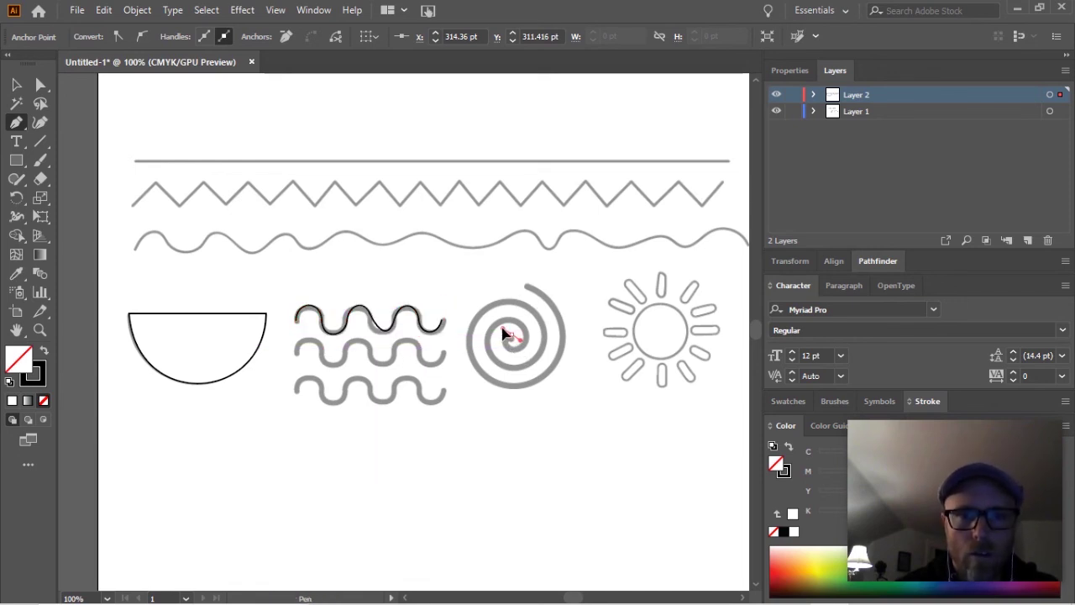
{"action": "left_click_drag", "start_coordinate": [511, 343], "coordinate": [485, 327]}
{"action": "left_click_drag", "start_coordinate": [510, 367], "coordinate": [548, 376]}
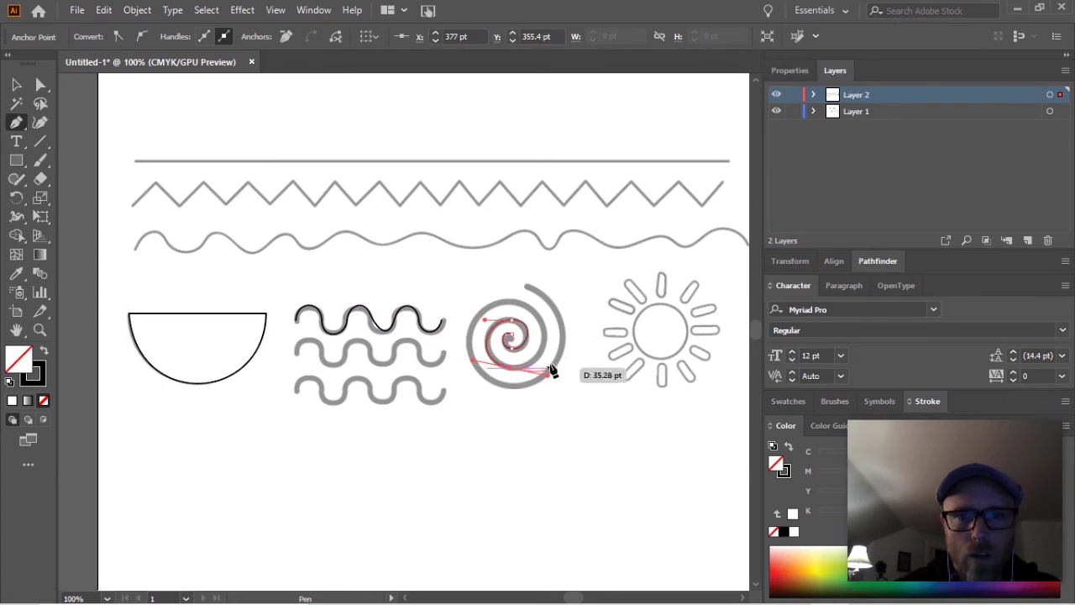
{"action": "left_click_drag", "start_coordinate": [511, 304], "coordinate": [448, 301]}
{"action": "left_click_drag", "start_coordinate": [512, 387], "coordinate": [570, 399]}
{"action": "left_click_drag", "start_coordinate": [528, 285], "coordinate": [464, 280]}
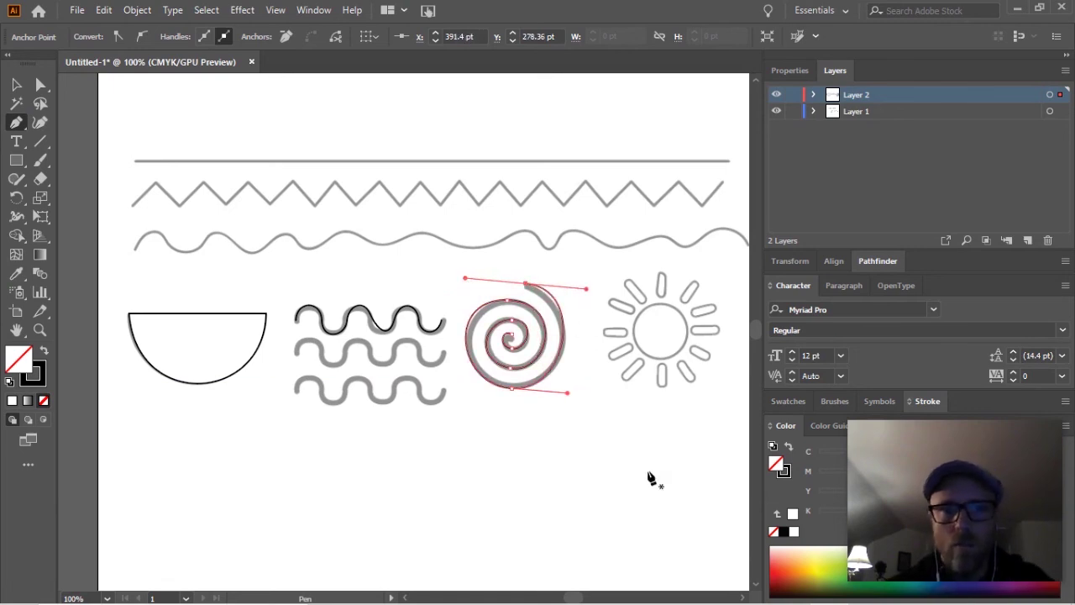